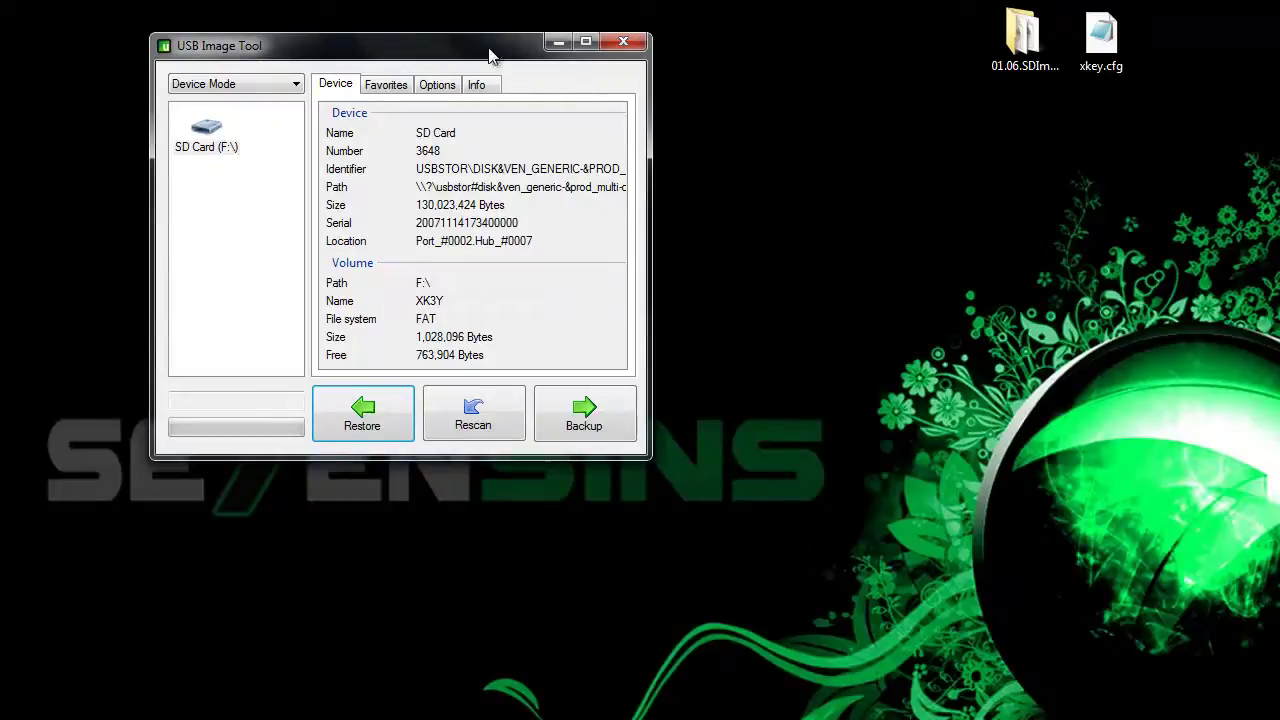
# Keep the tool in Device Mode and select the SD Card (F:) as the target device
pyautogui.moveTo(490, 52); pyautogui.dragTo(588, 76)
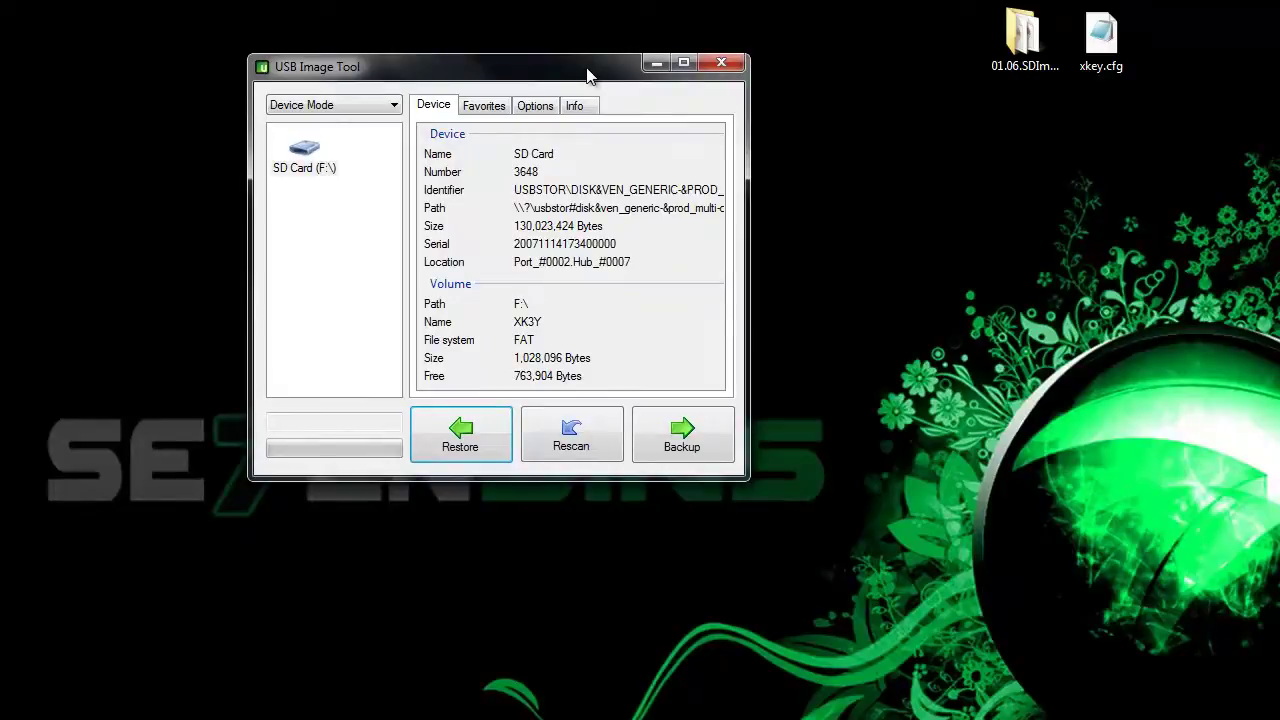
pyautogui.moveTo(431, 80); pyautogui.dragTo(406, 30)
pyautogui.click(298, 123)
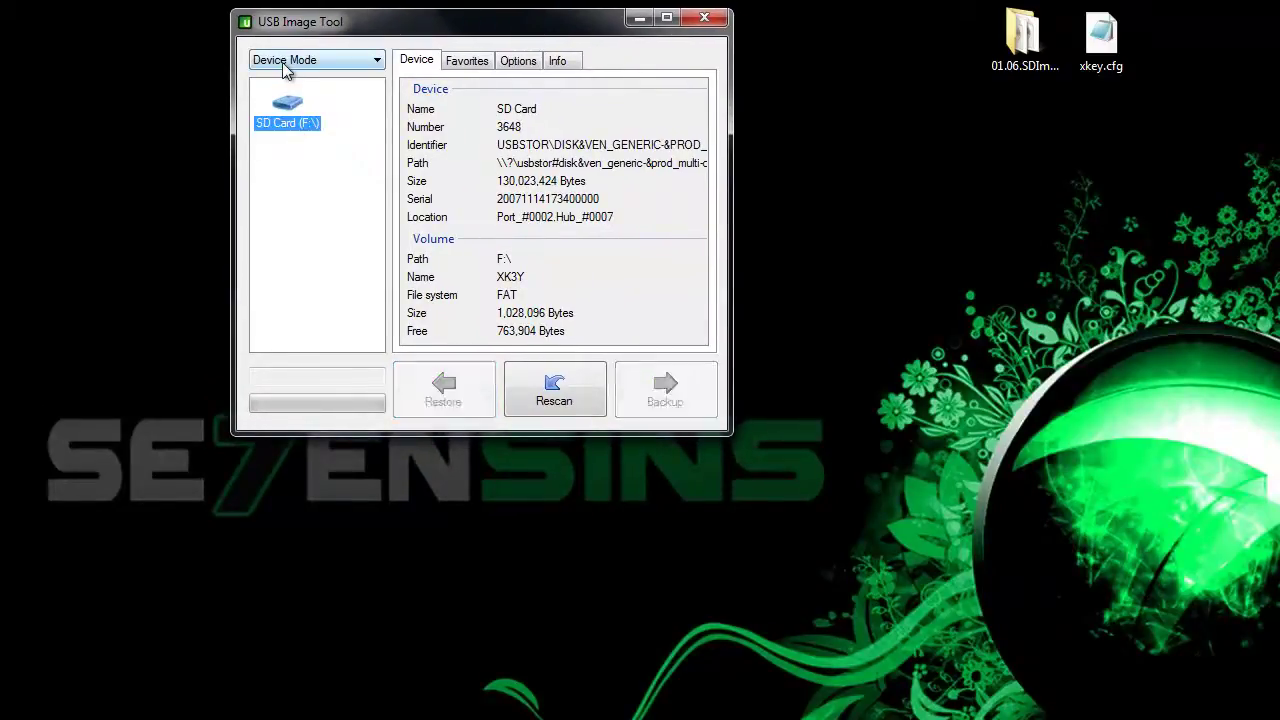
pyautogui.click(284, 62)
pyautogui.click(284, 91)
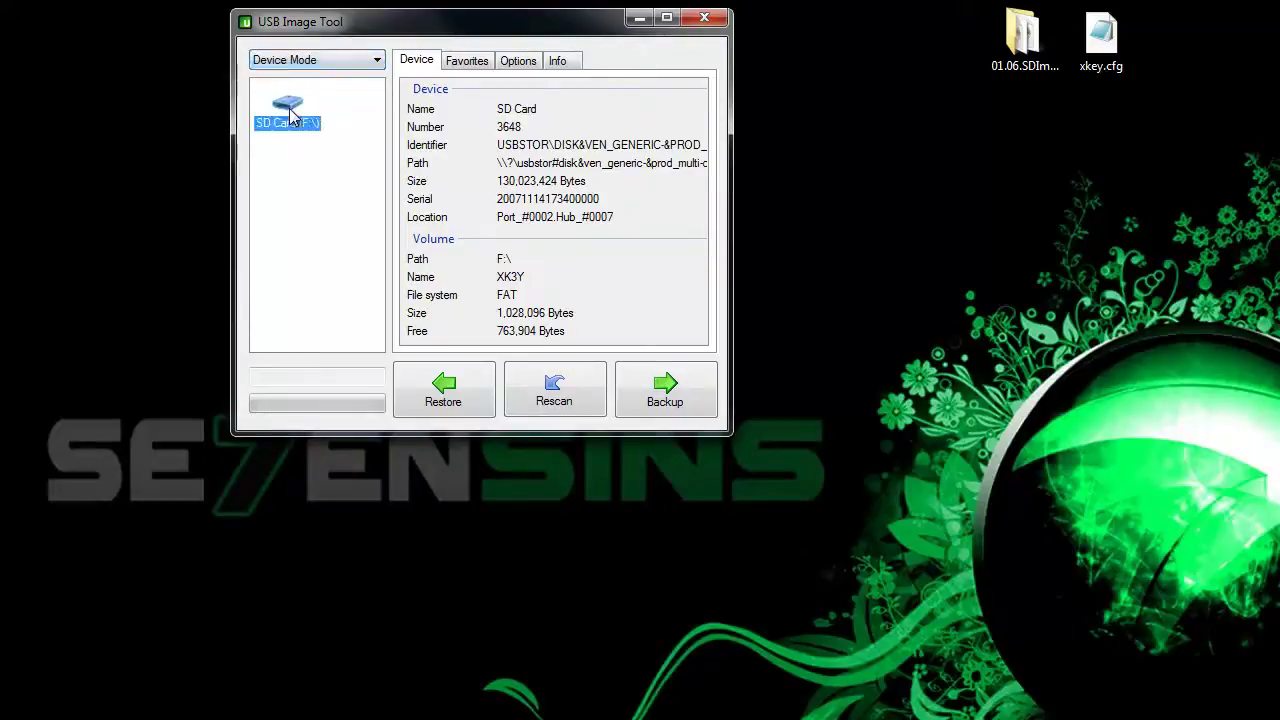
# Restore the Type_A.img image from the desktop's 01.06.SDImages folder to the SD card and close the imaging tool
pyautogui.click(448, 398)
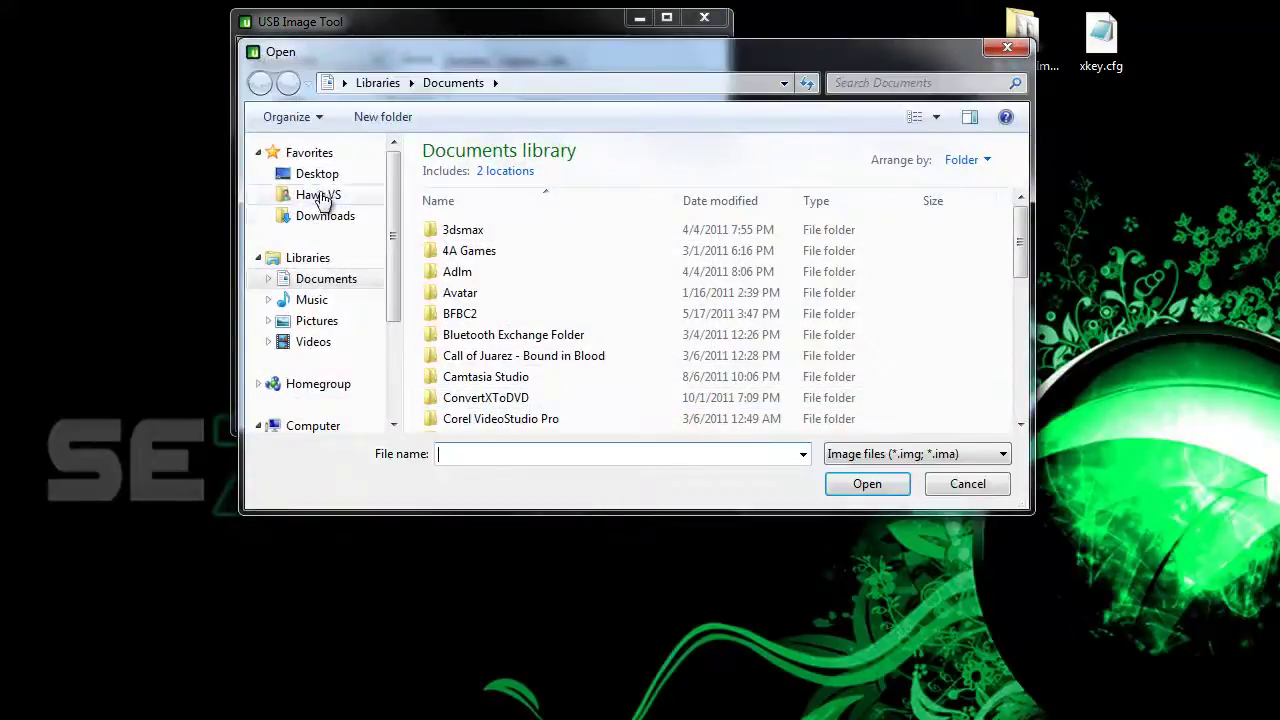
pyautogui.click(320, 196)
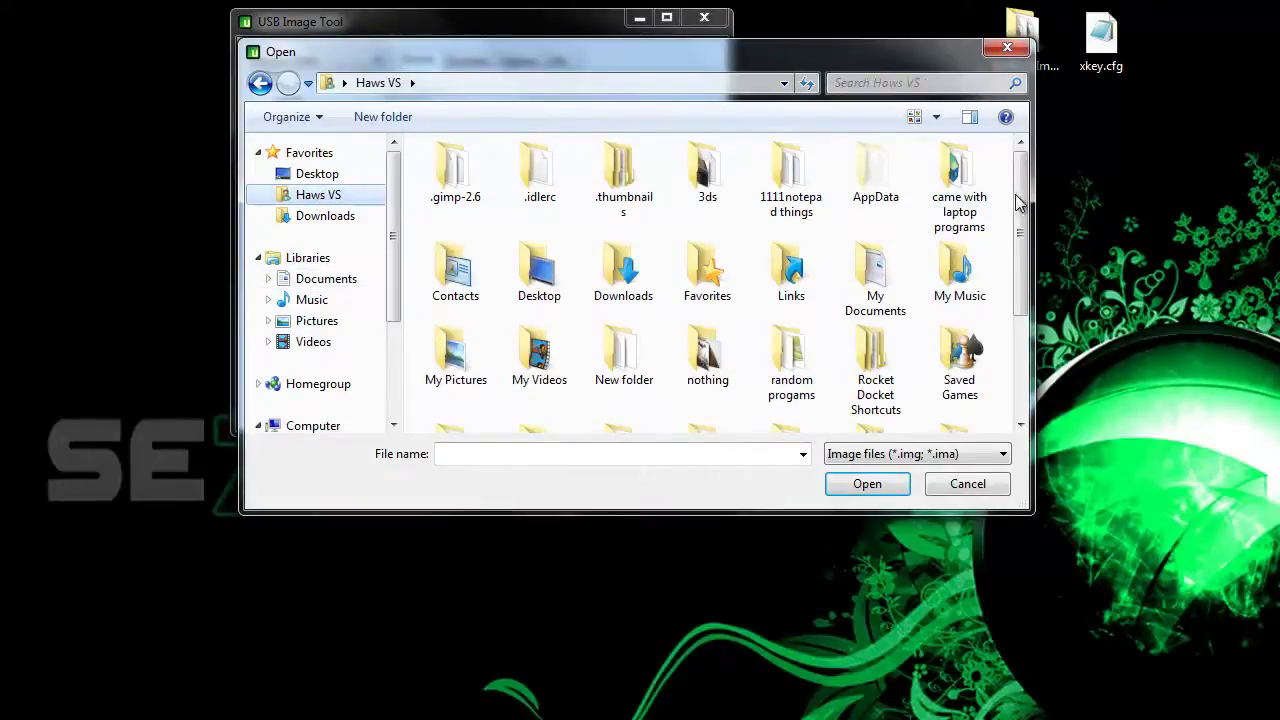
pyautogui.moveTo(1022, 203); pyautogui.dragTo(1025, 263)
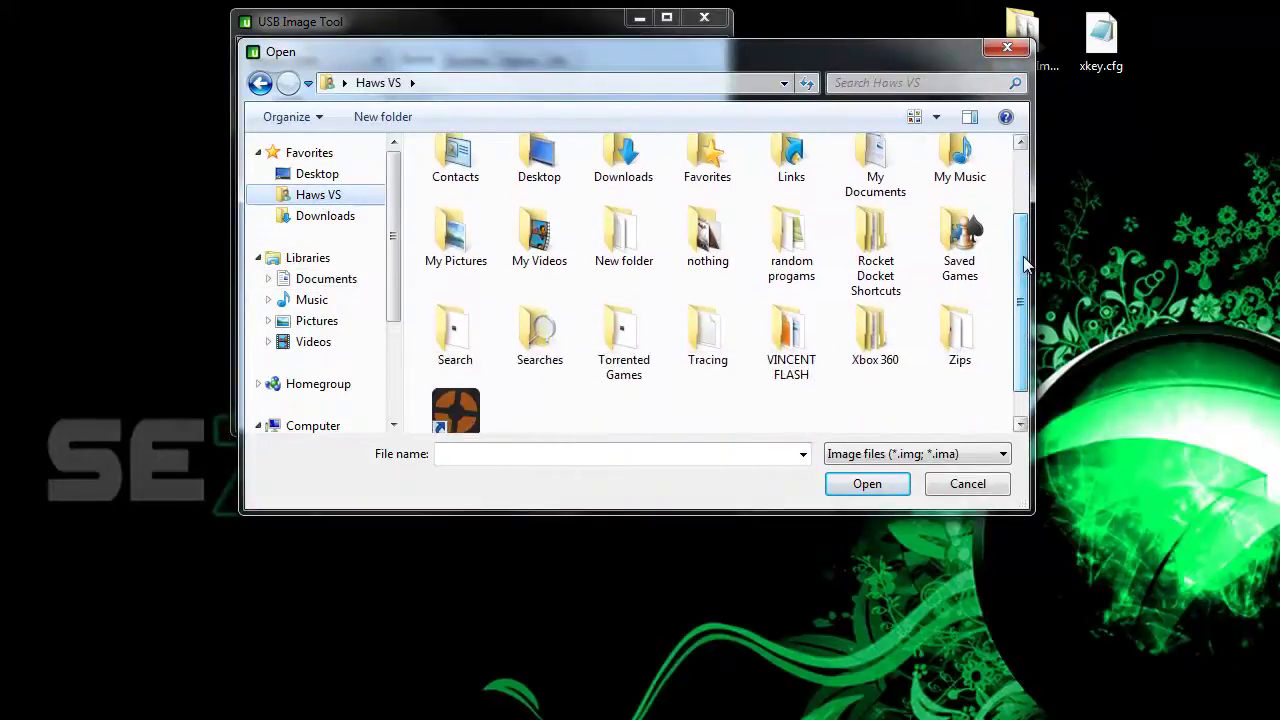
pyautogui.click(318, 175)
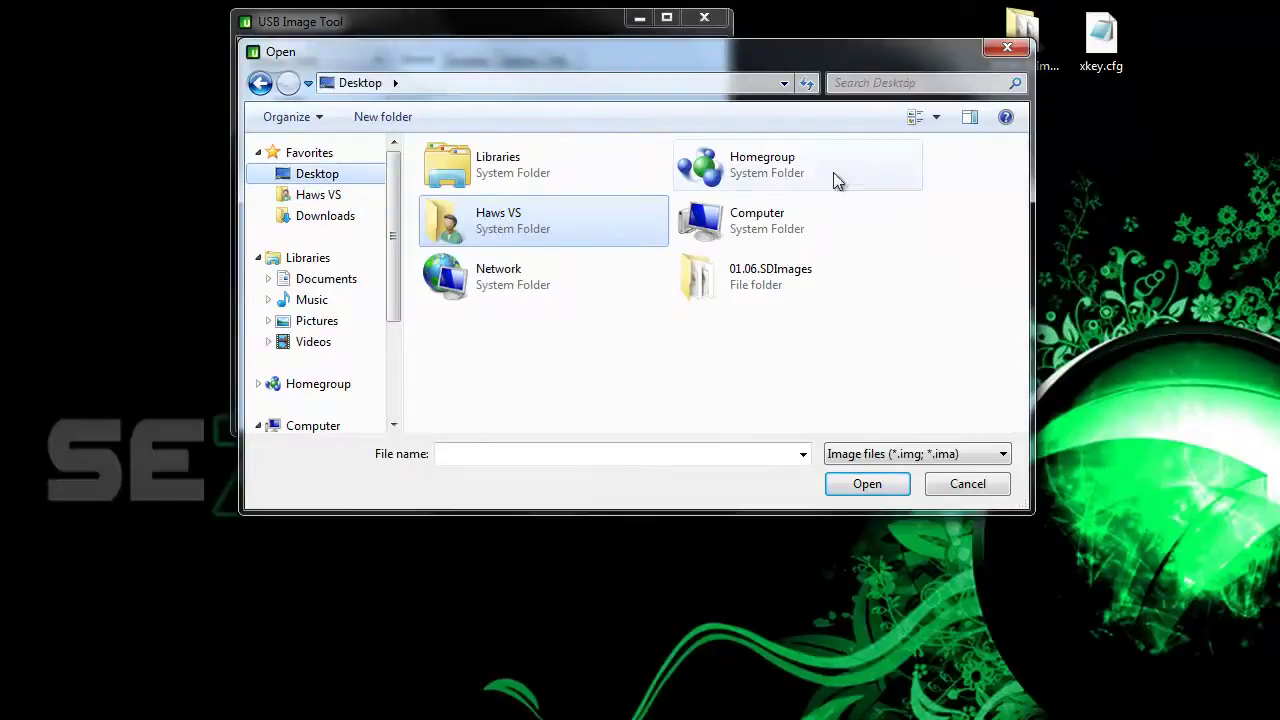
pyautogui.doubleClick(762, 280)
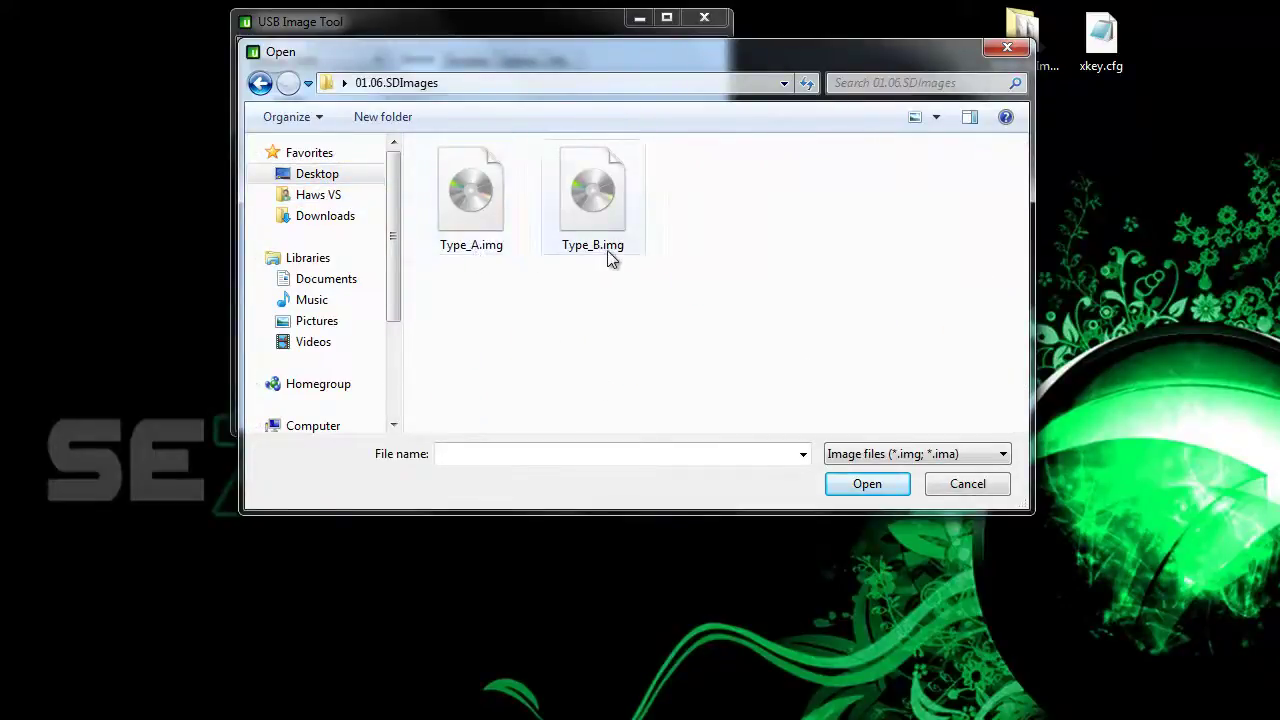
pyautogui.doubleClick(476, 200)
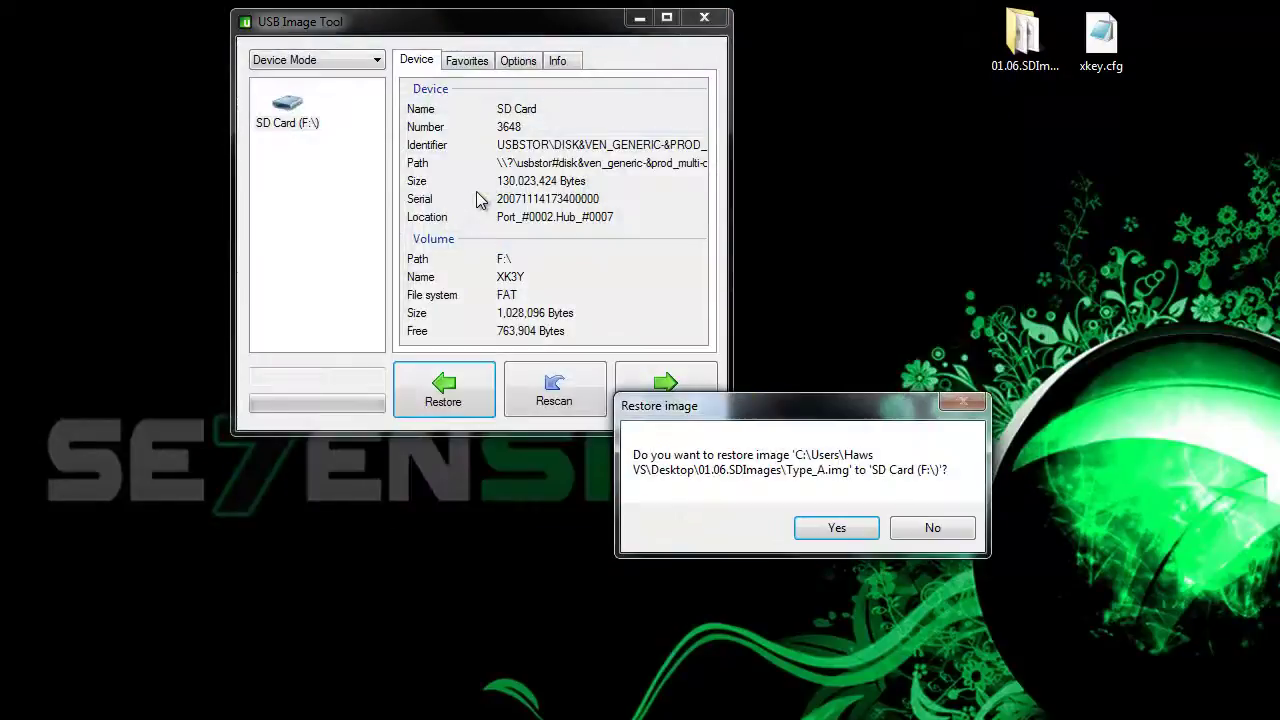
pyautogui.click(834, 528)
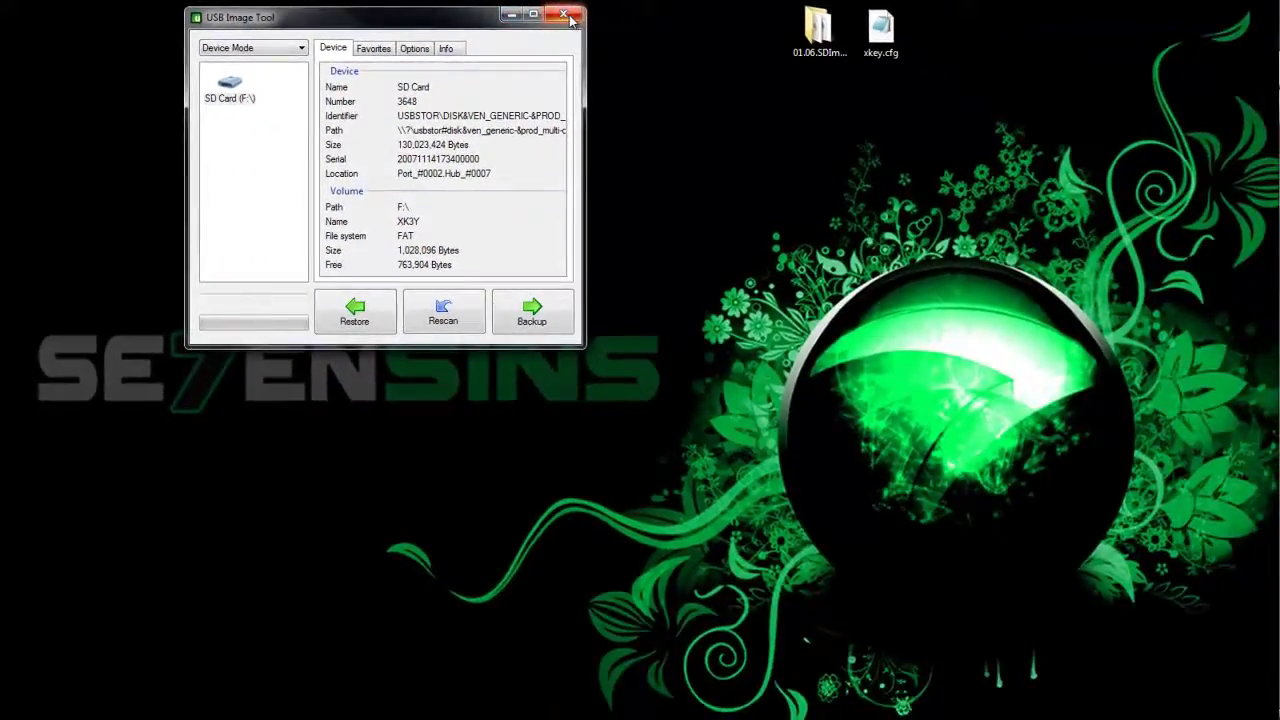
pyautogui.click(638, 19)
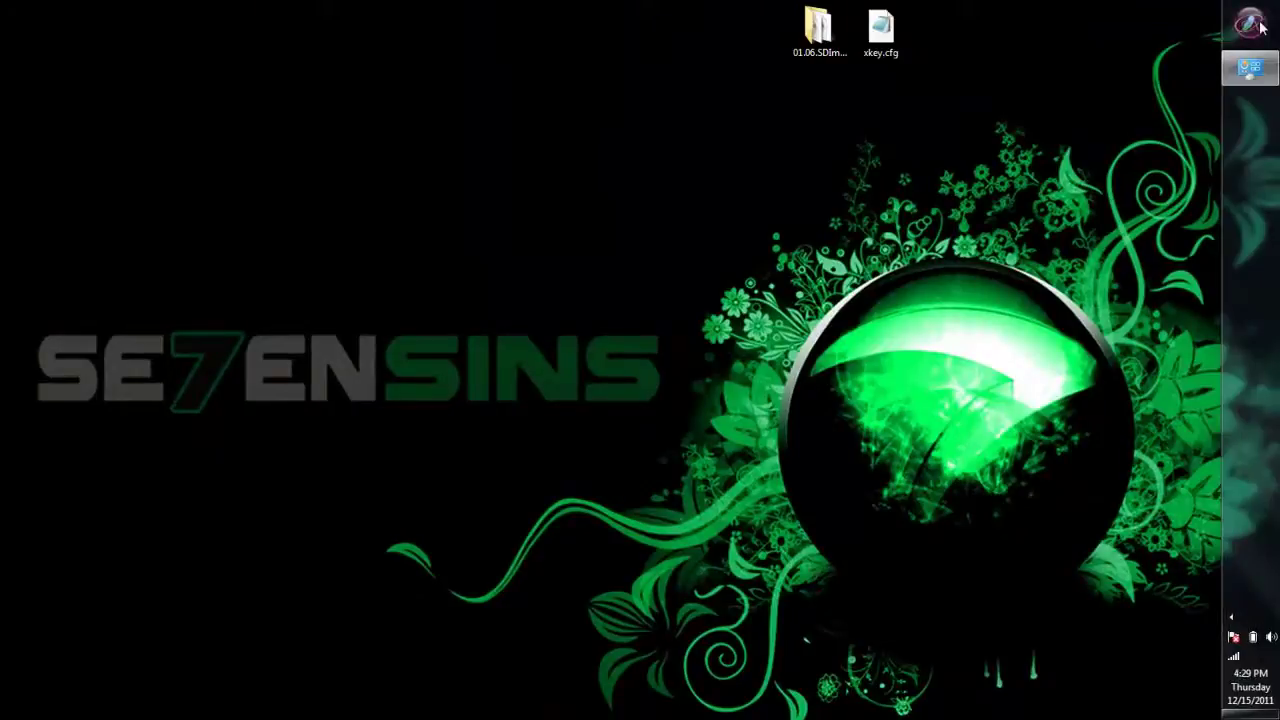
# Switch to Windows Explorer, open the XK3Y (F:) drive and dock its window to the left half of the desktop
pyautogui.click(1250, 22)
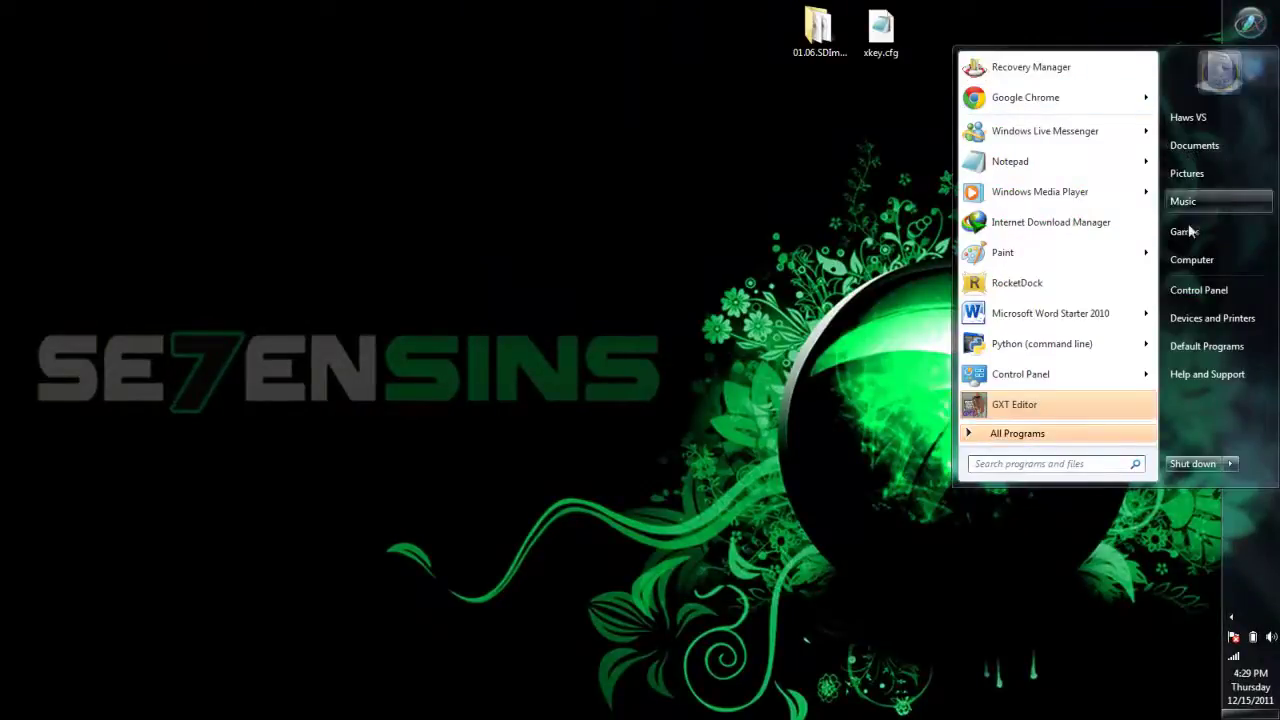
pyautogui.click(1193, 260)
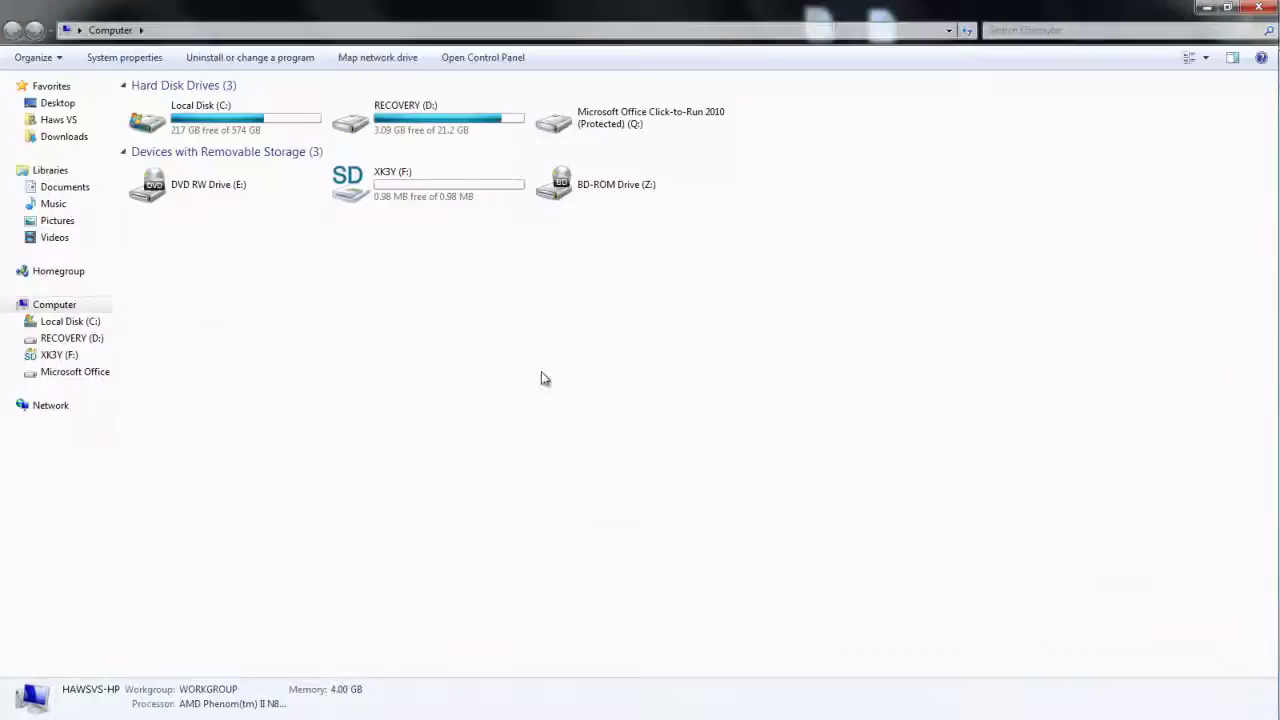
pyautogui.doubleClick(380, 200)
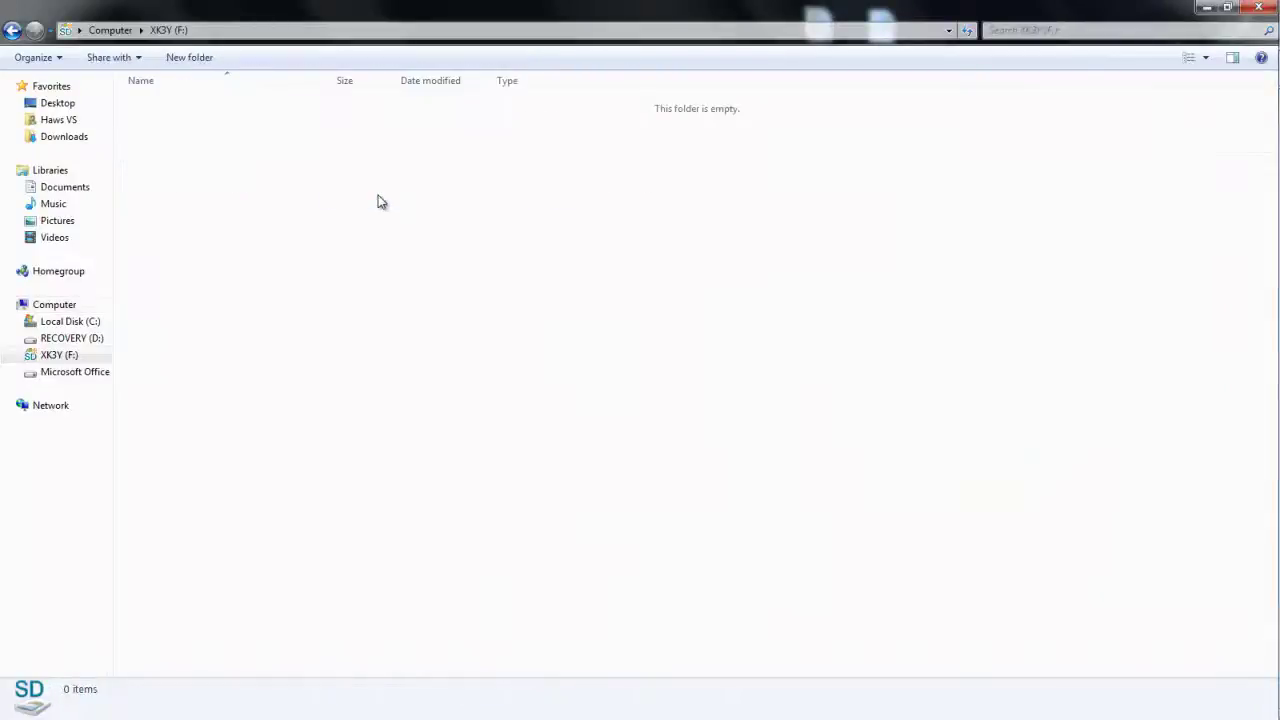
pyautogui.press('super+Left')
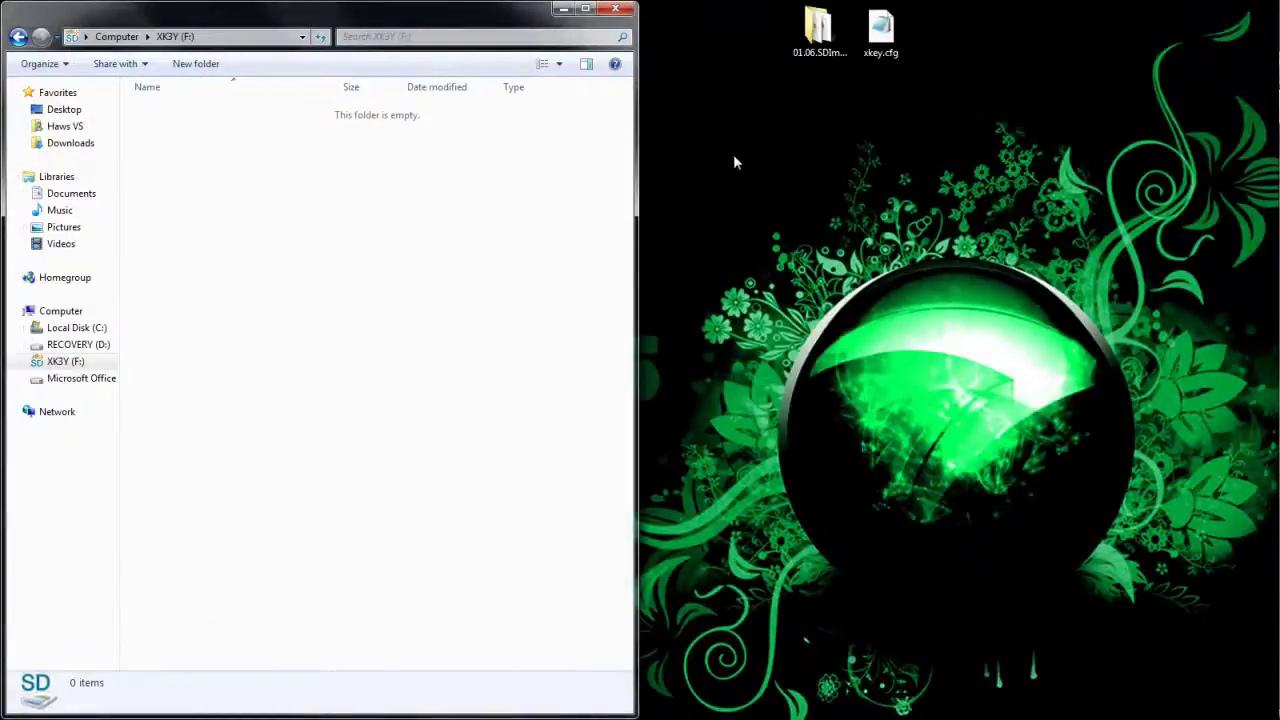
# Open the user folder in a second docked window and go to the old firmware folder in Xbox 360's Lizard_Toolbox_B034 for the old xbox
pyautogui.moveTo(372, 712)
pyautogui.click(307, 660)
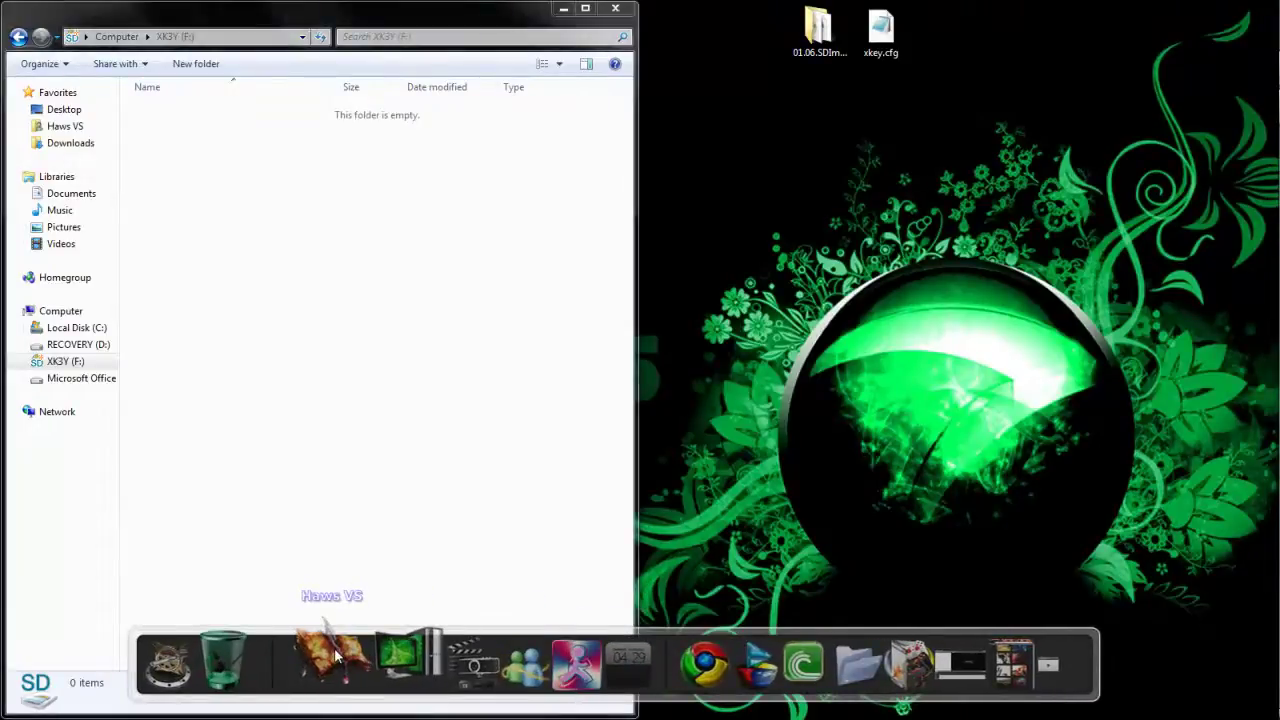
pyautogui.moveTo(675, 37); pyautogui.dragTo(1279, 66)
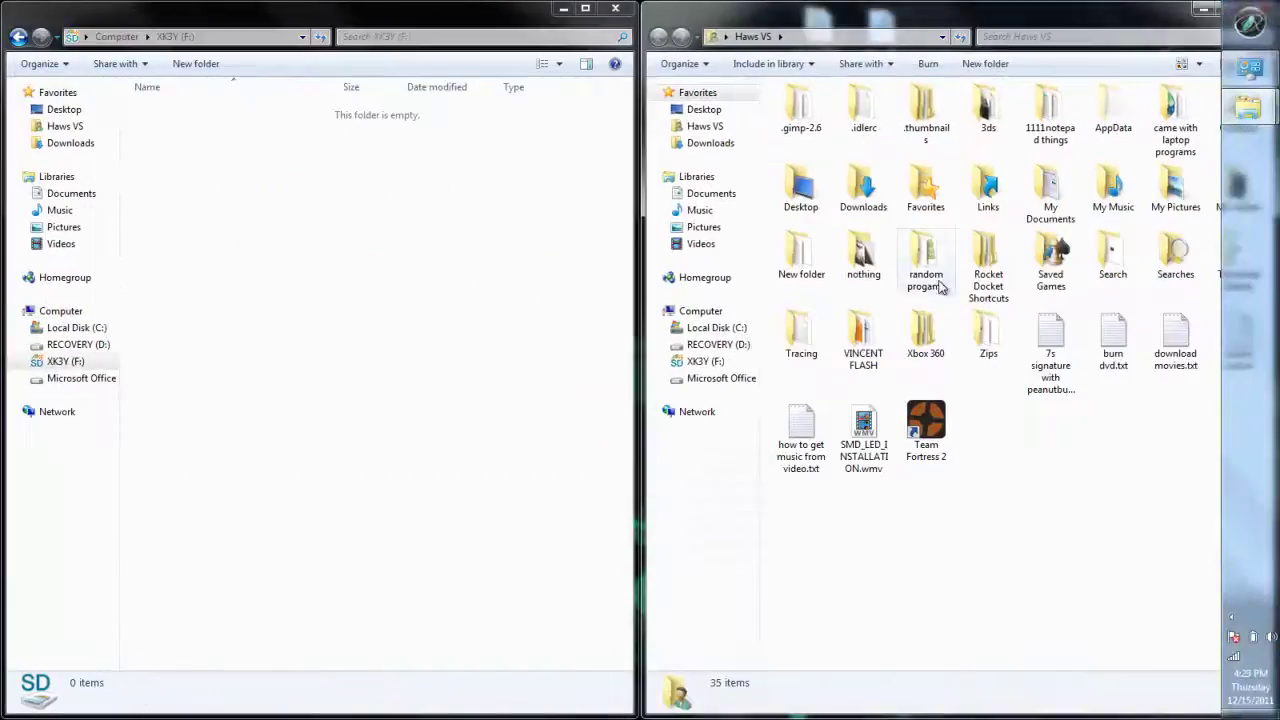
pyautogui.doubleClick(925, 345)
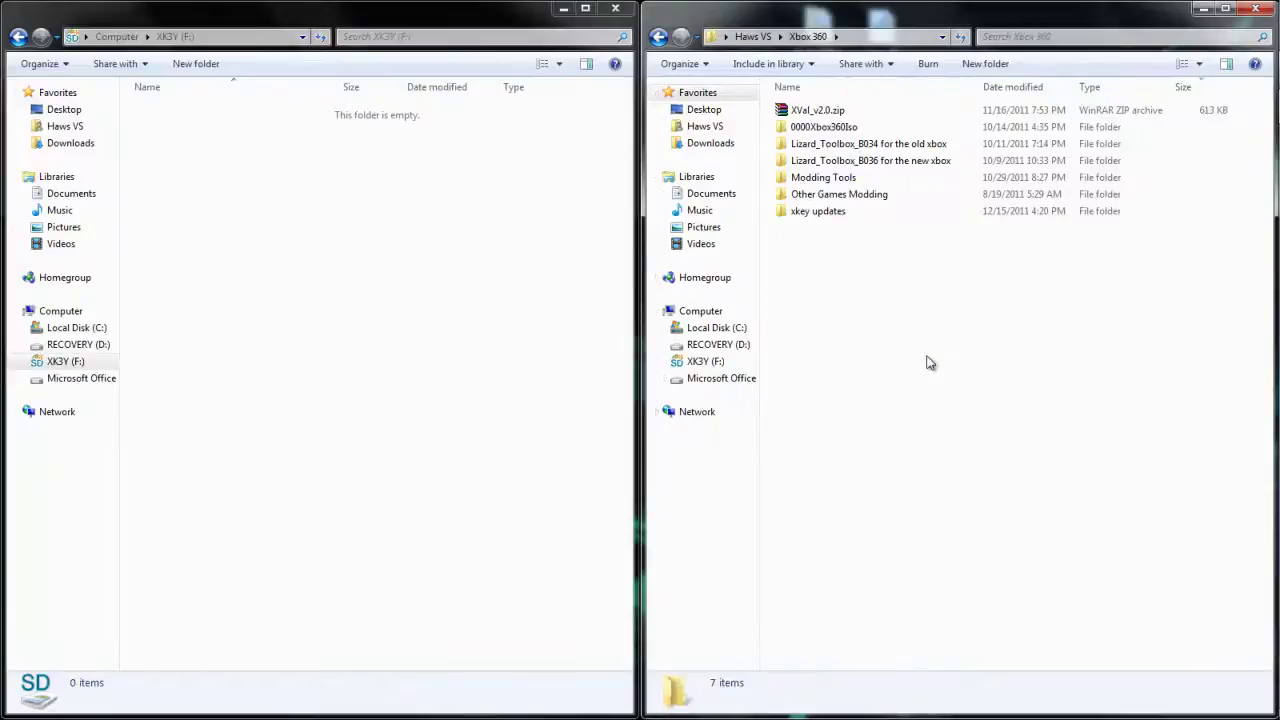
pyautogui.doubleClick(833, 145)
pyautogui.doubleClick(833, 145)
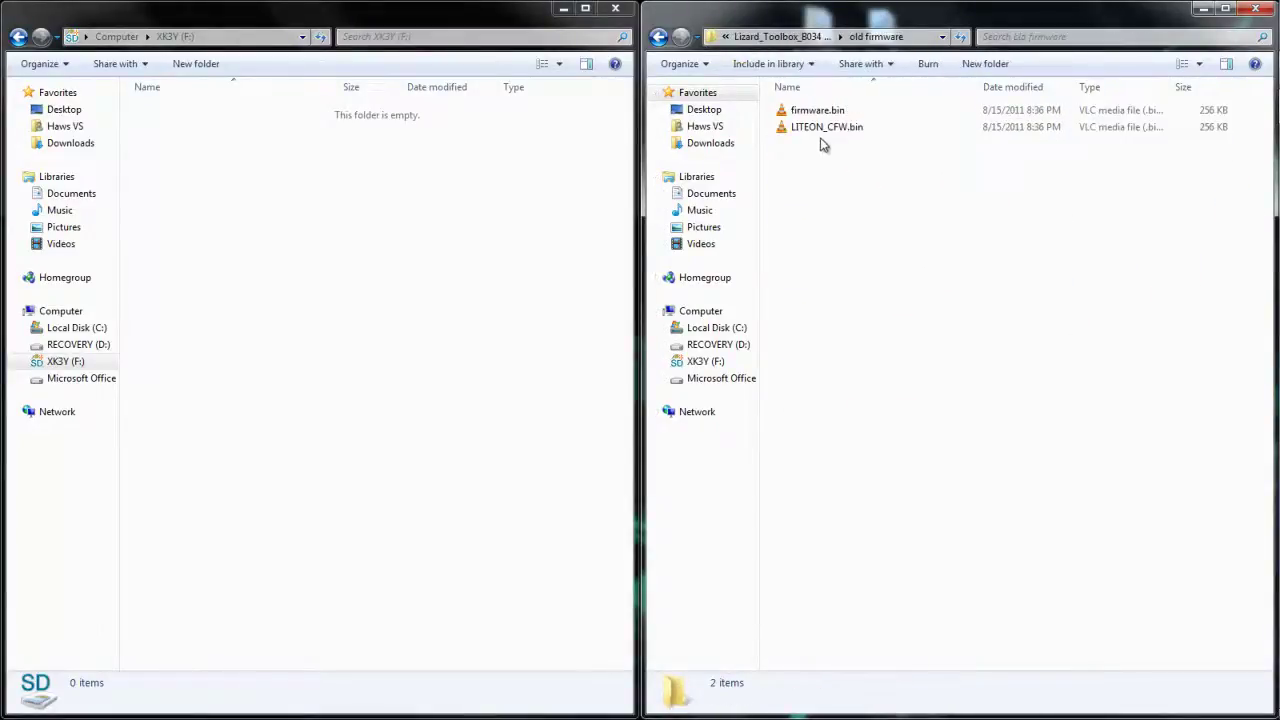
# Copy firmware.bin from the old firmware folder to the XK3Y (F:) drive
pyautogui.click(783, 116)
pyautogui.moveTo(783, 119); pyautogui.dragTo(337, 323)
pyautogui.click(906, 280)
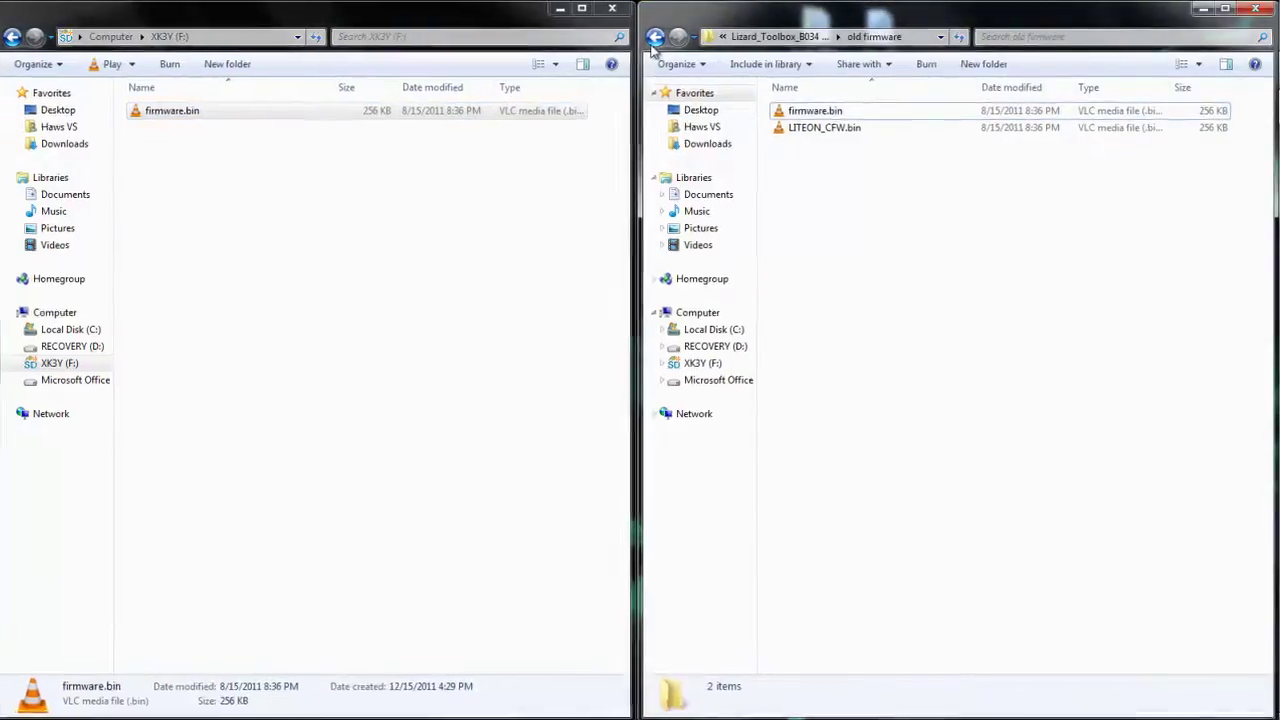
# Try to copy rootfs and uImage from the 01.11Beta2 folder in xkey updates to the XK3Y (F:) drive
pyautogui.click(657, 38)
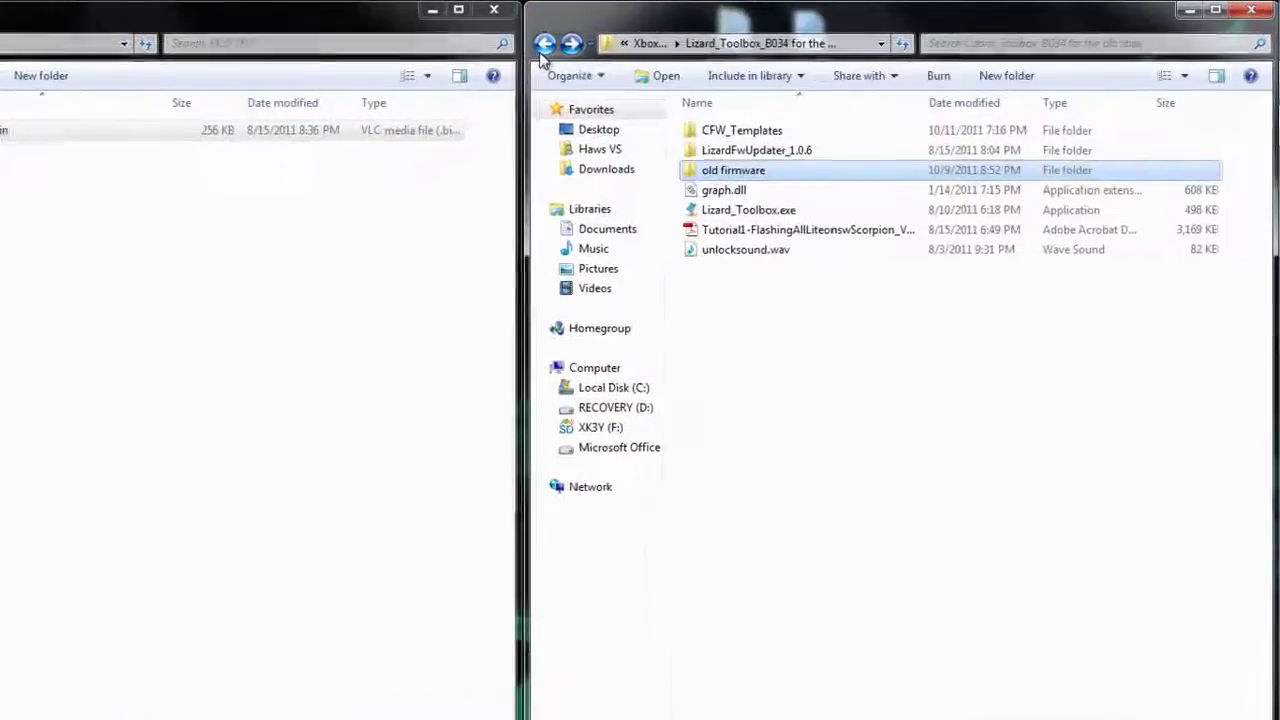
pyautogui.click(545, 43)
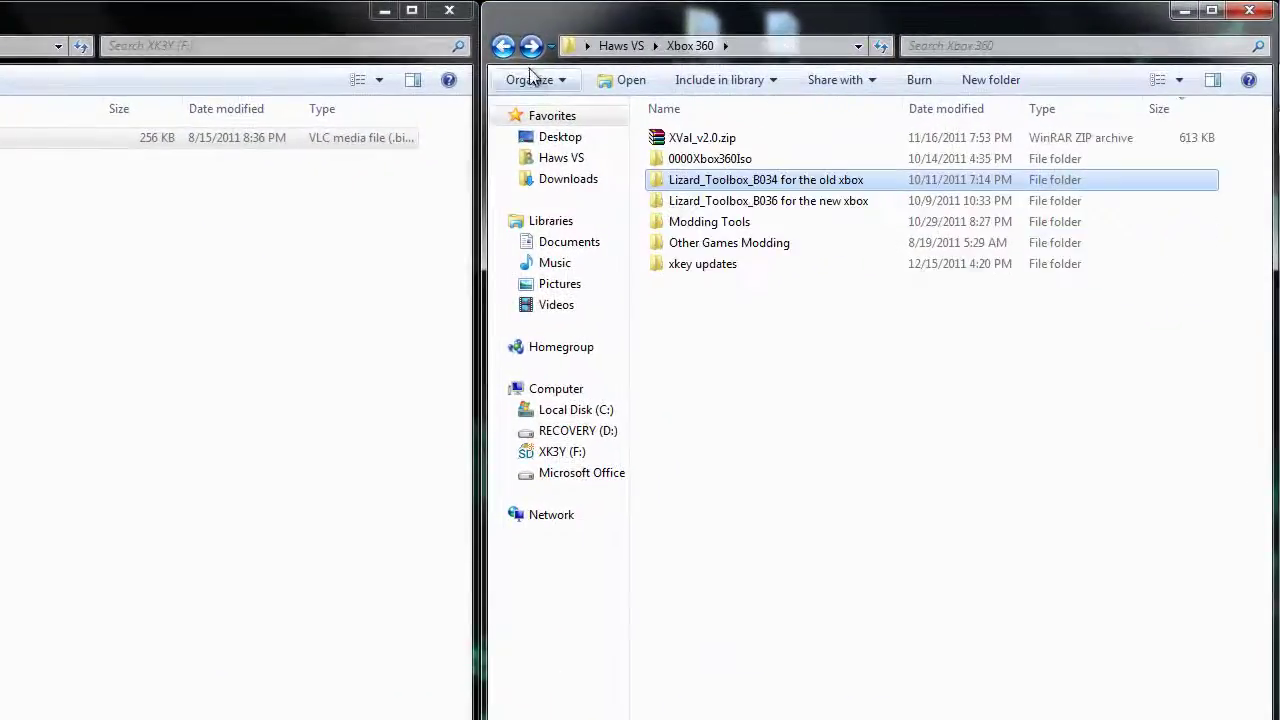
pyautogui.doubleClick(704, 263)
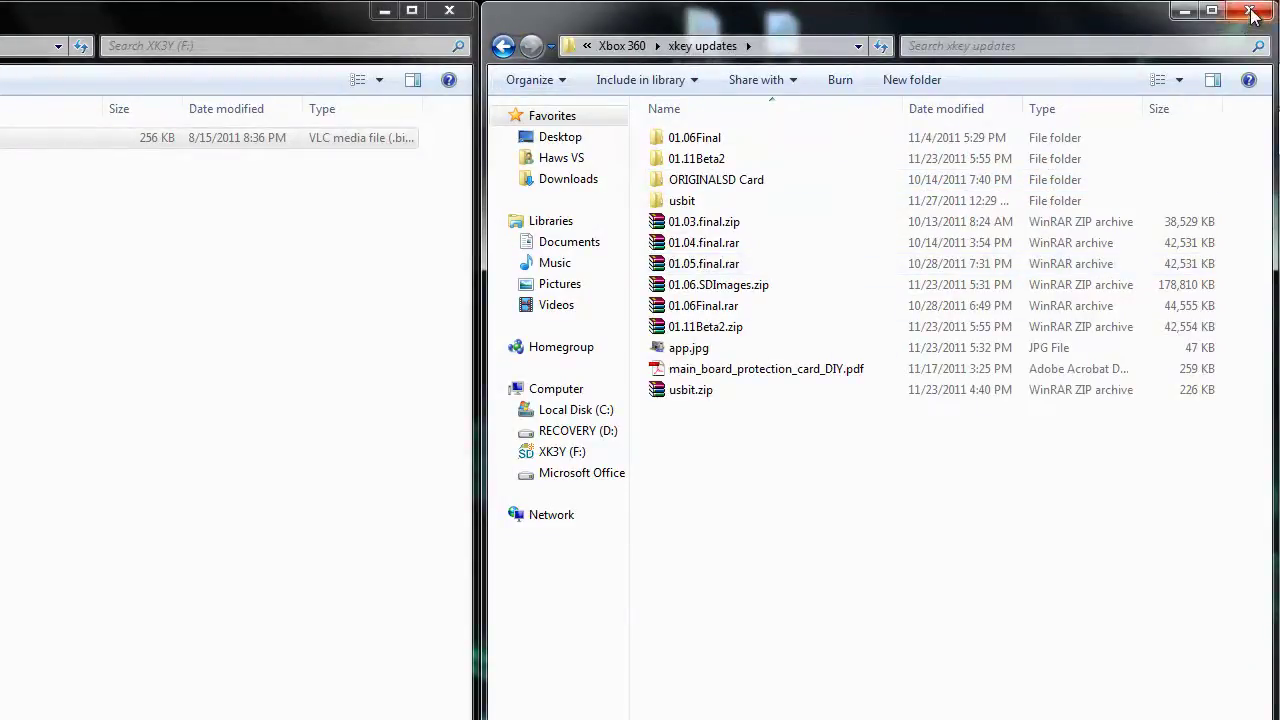
pyautogui.doubleClick(788, 159)
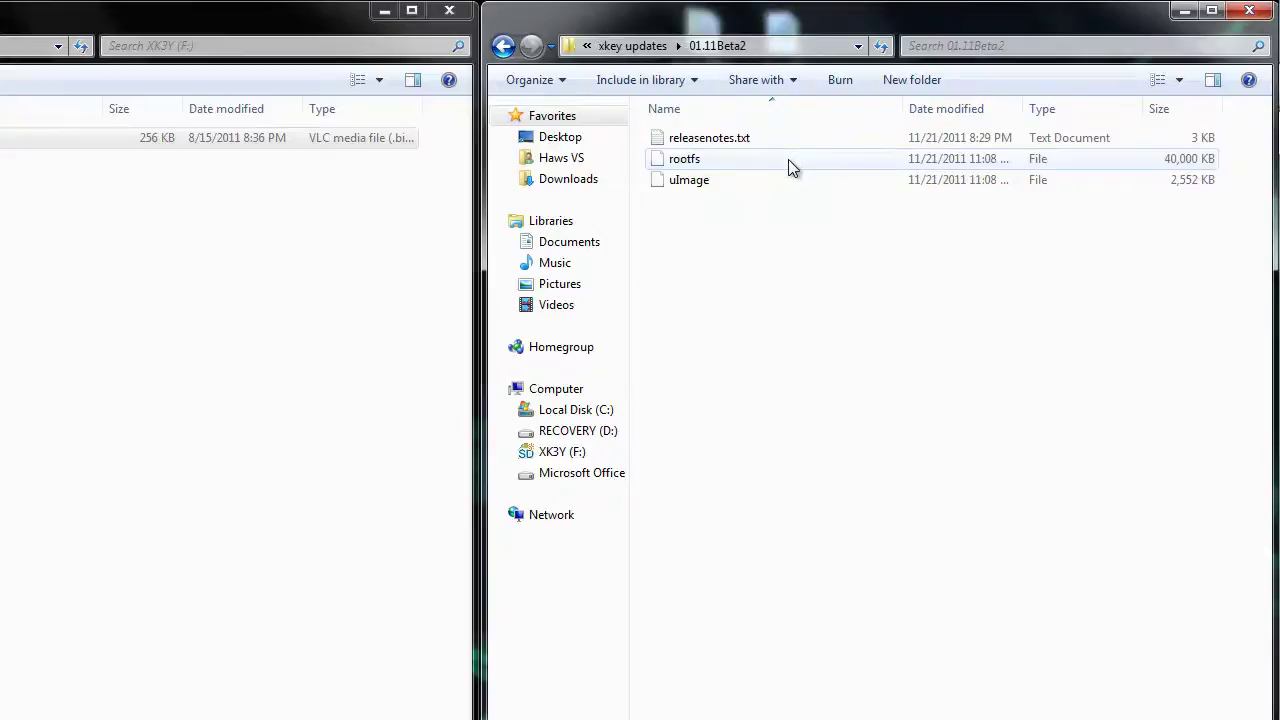
pyautogui.moveTo(701, 215); pyautogui.dragTo(682, 161)
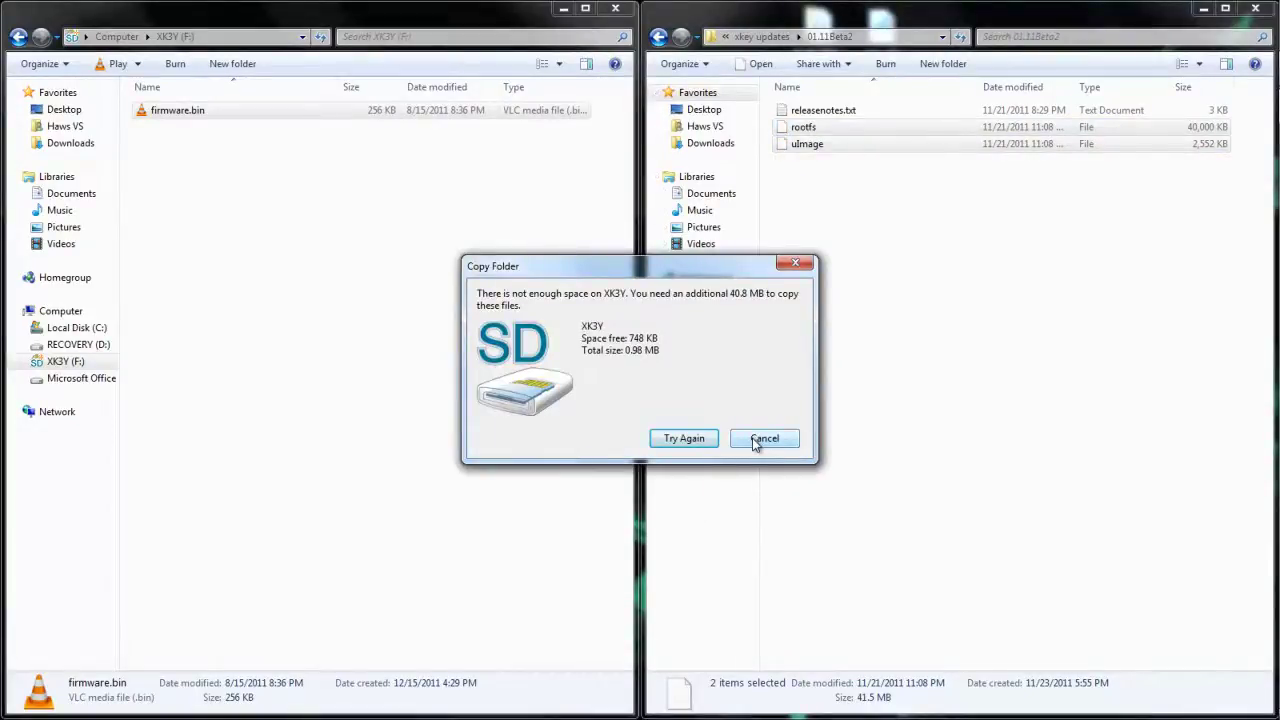
pyautogui.click(777, 442)
pyautogui.click(841, 255)
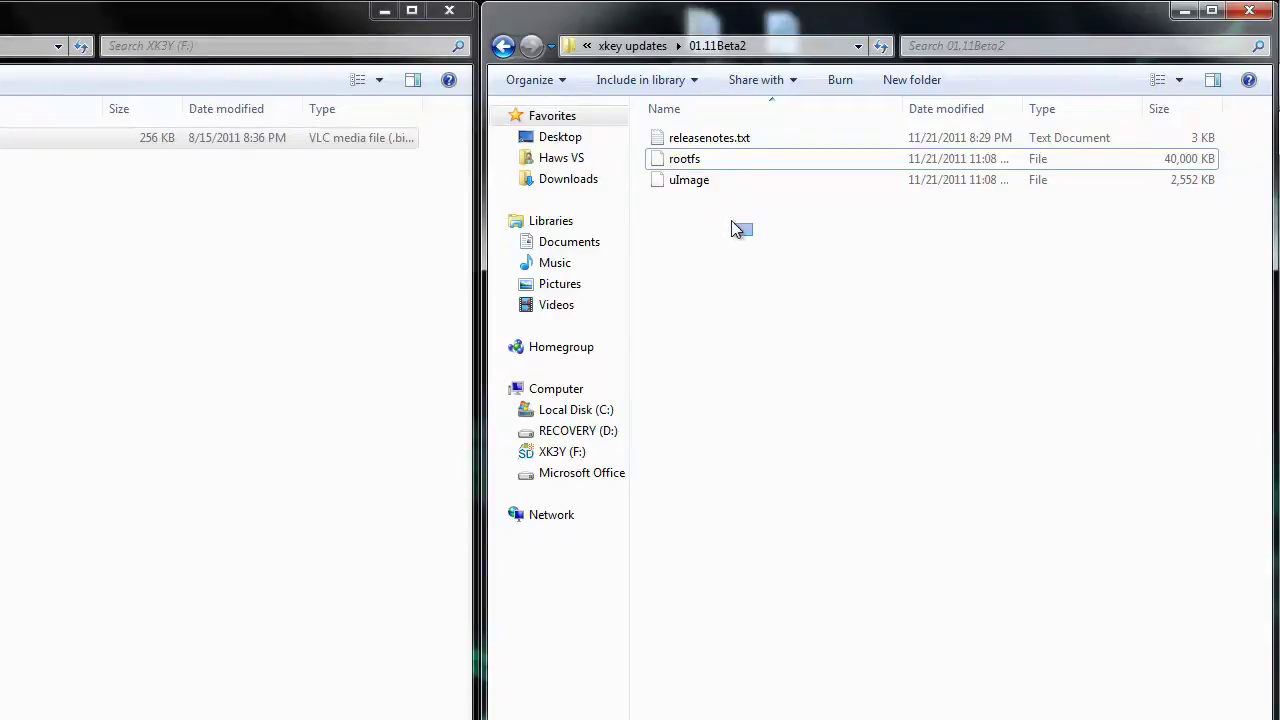
pyautogui.moveTo(727, 214); pyautogui.dragTo(694, 157)
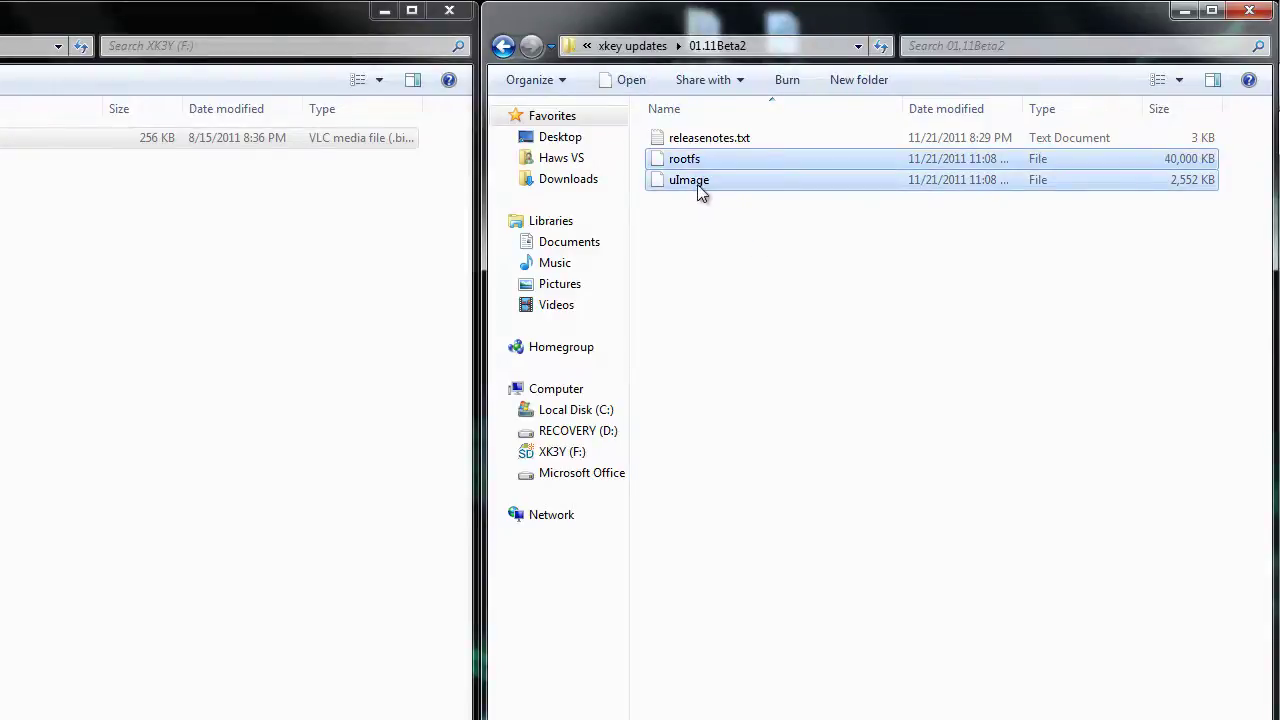
pyautogui.click(700, 190)
pyautogui.click(727, 338)
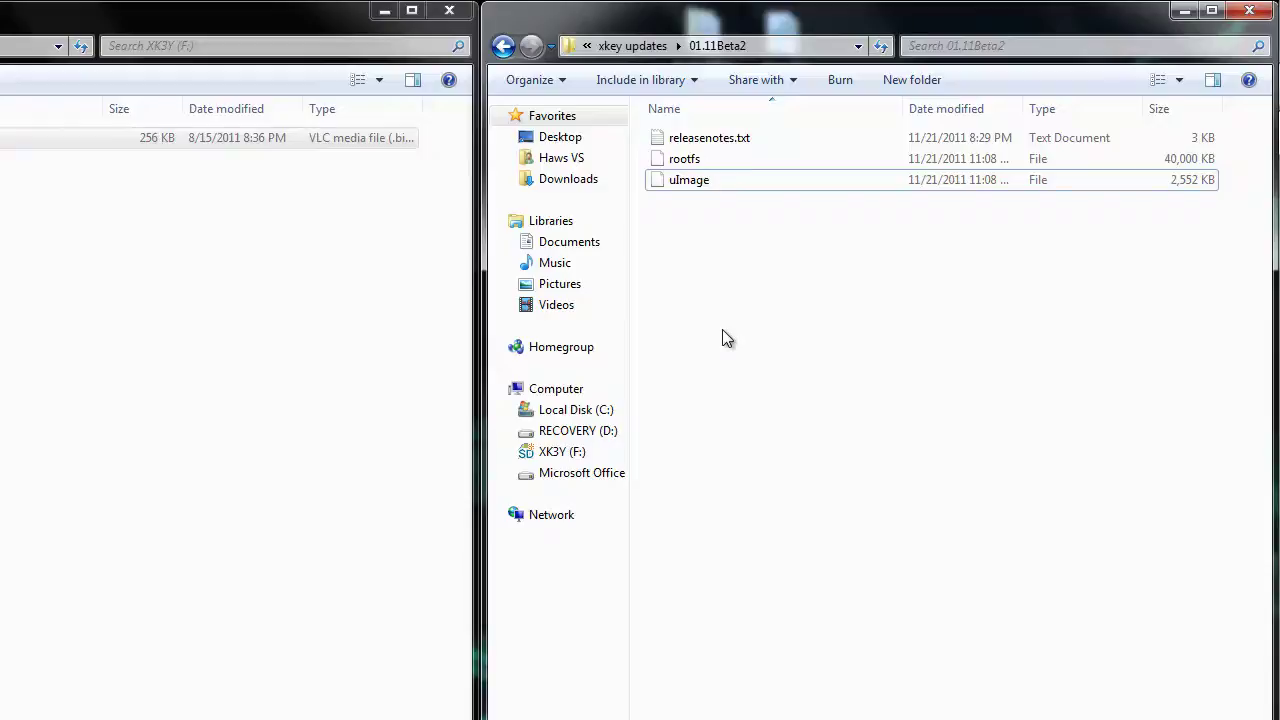
# Minimize the xkey updates window and open the desktop's xkey.cfg for editing in a maximized Notepad window
pyautogui.click(503, 46)
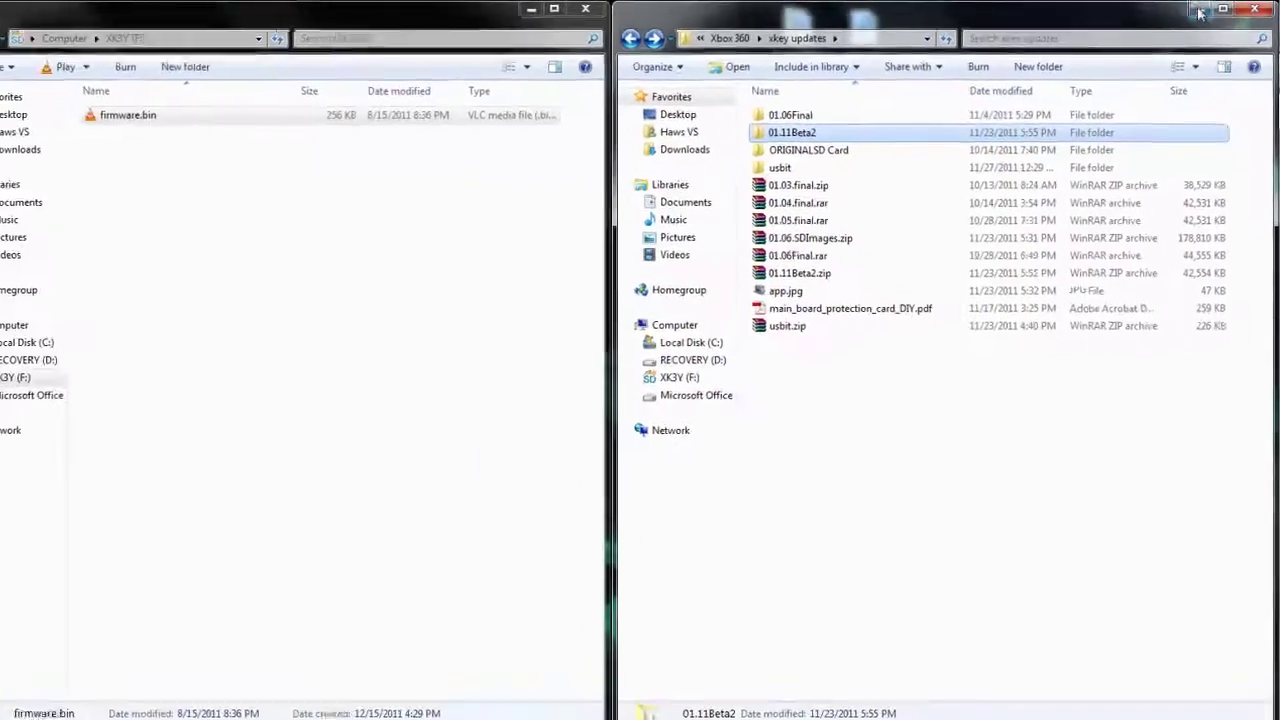
pyautogui.click(1184, 10)
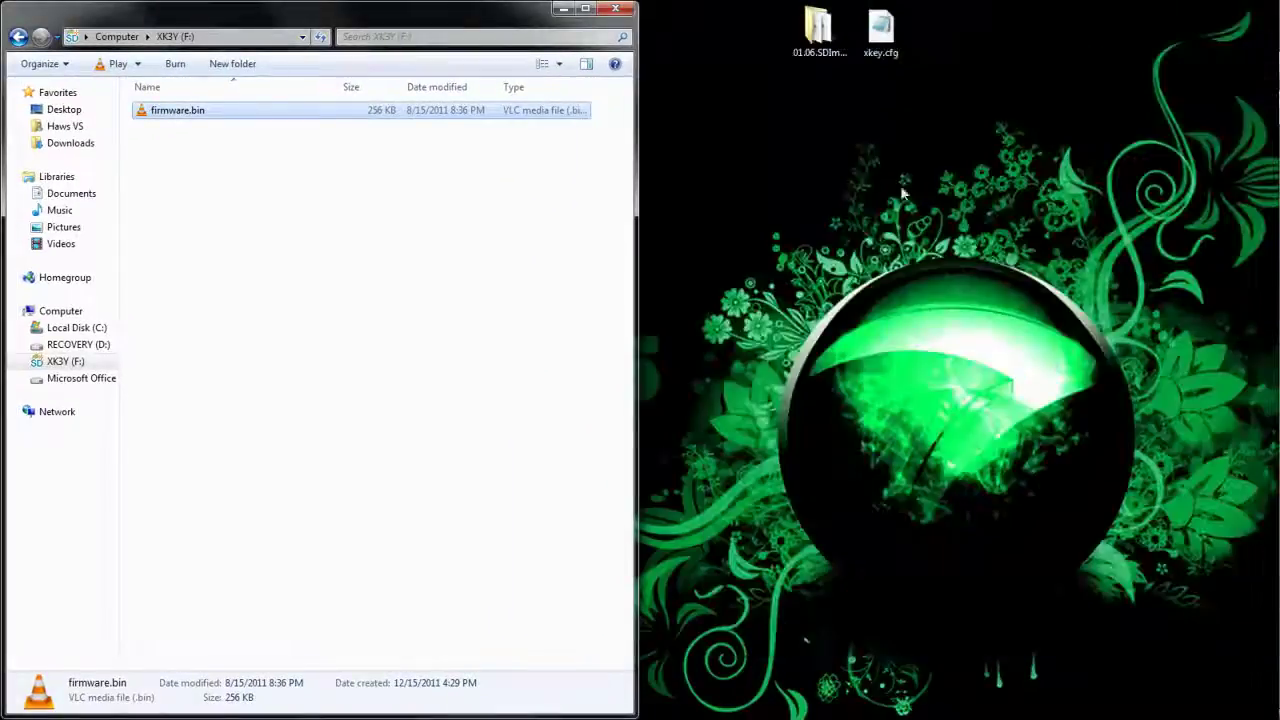
pyautogui.moveTo(881, 30); pyautogui.dragTo(708, 103)
pyautogui.rightClick(708, 101)
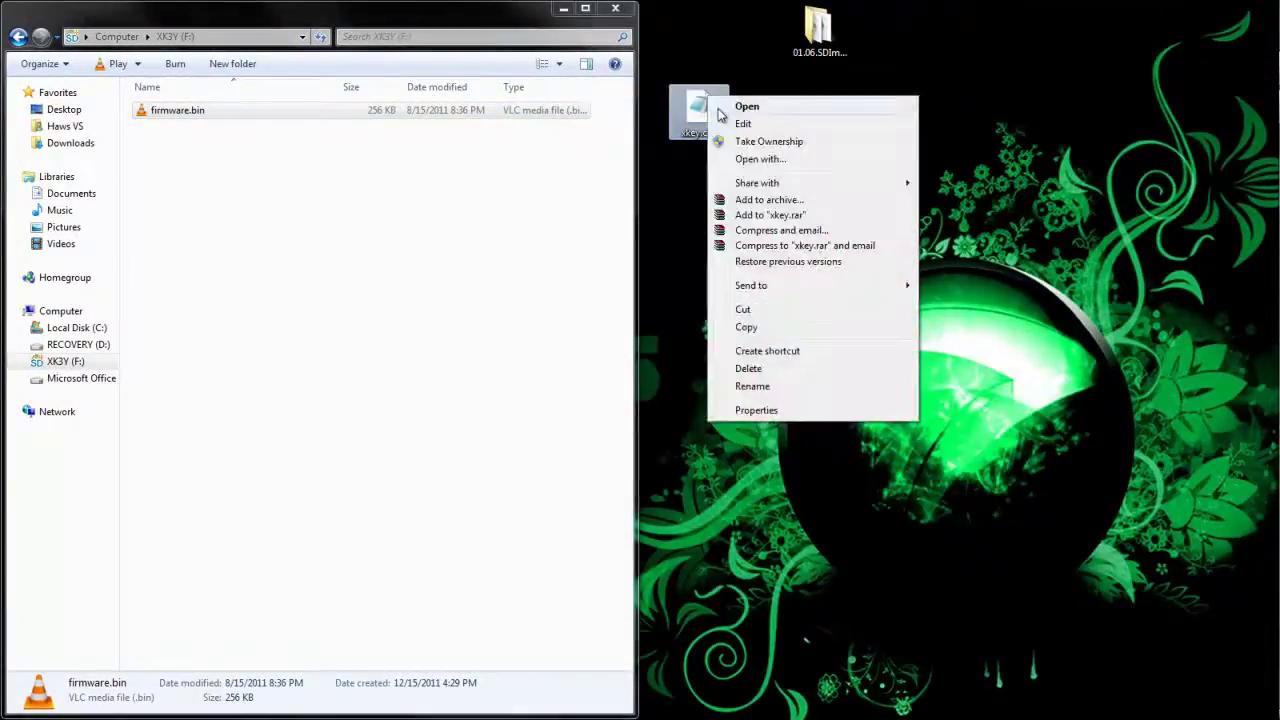
pyautogui.click(735, 121)
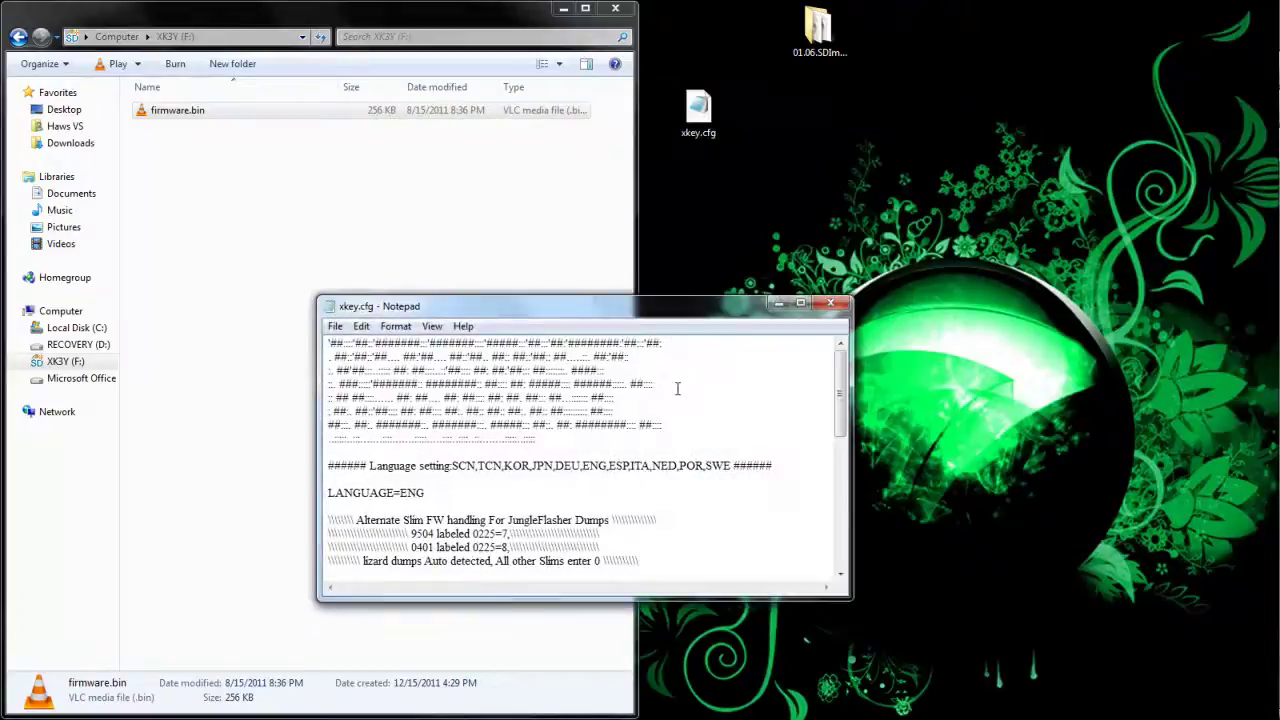
pyautogui.moveTo(670, 314); pyautogui.dragTo(708, 2)
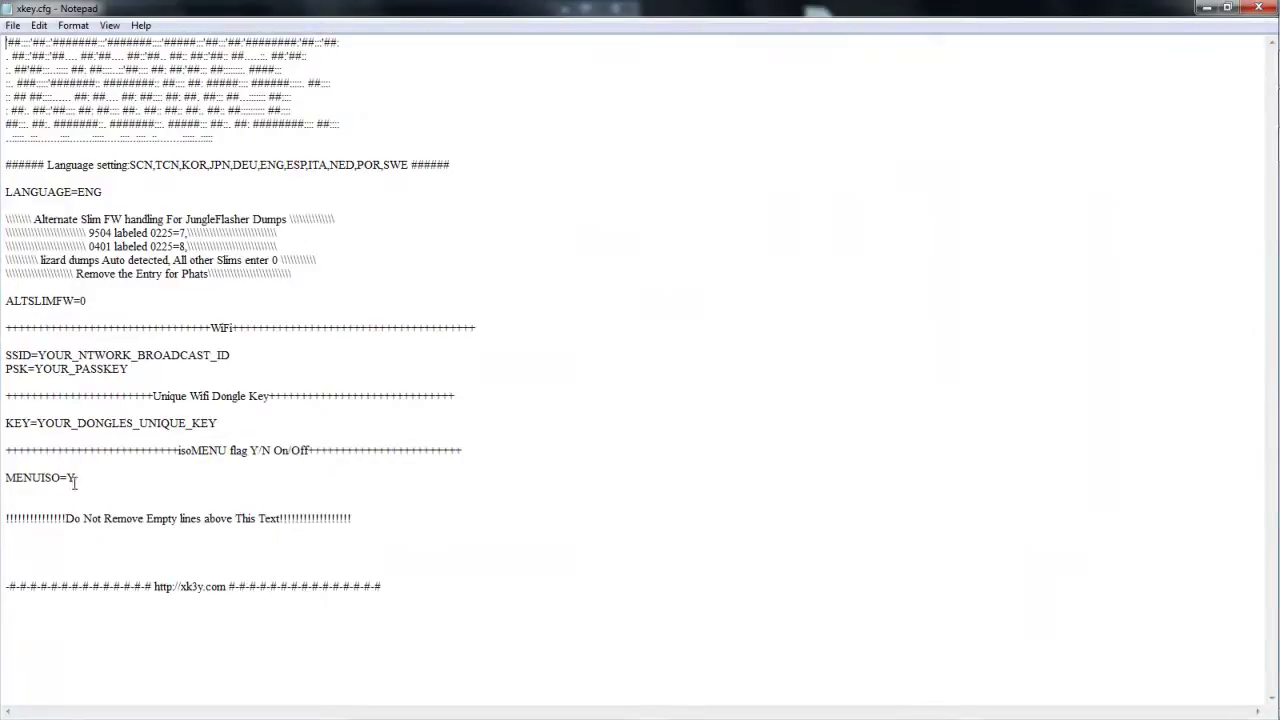
# Examine the MENUISO setting in xkey.cfg, close the file and clear the selection in the XK3Y (F:) window
pyautogui.moveTo(8, 477); pyautogui.dragTo(111, 474)
pyautogui.click(78, 478)
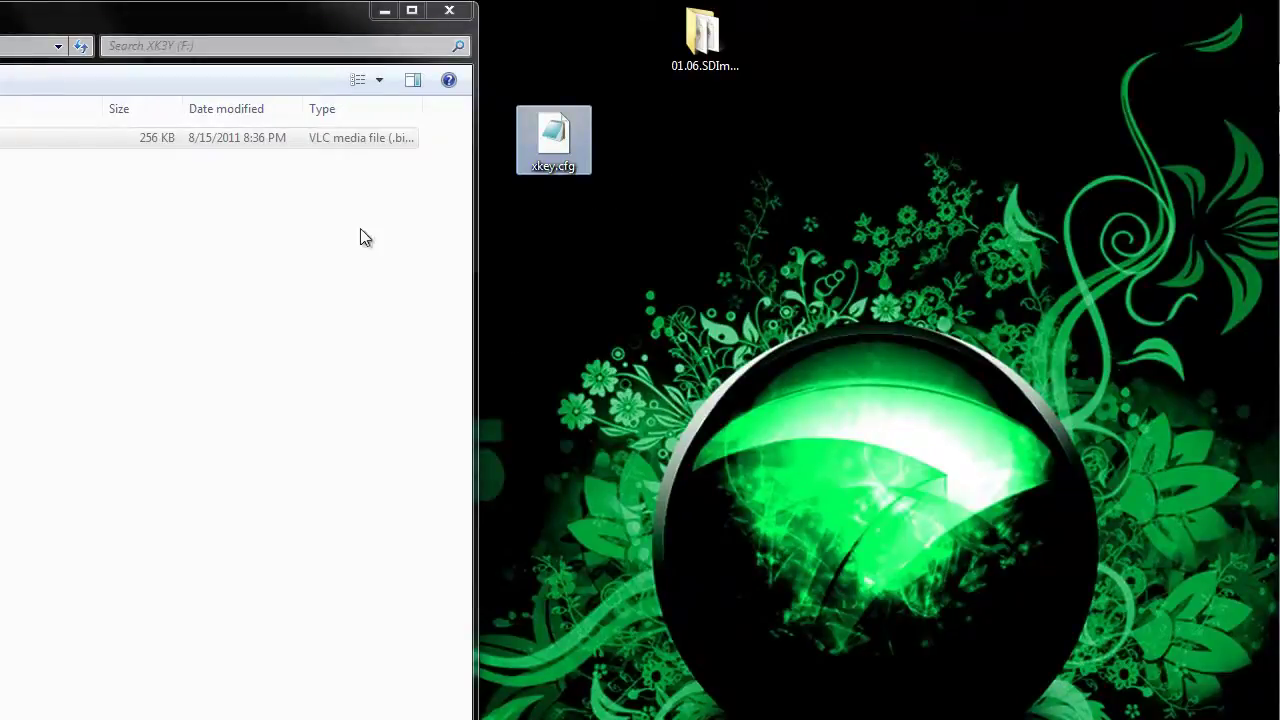
pyautogui.click(362, 237)
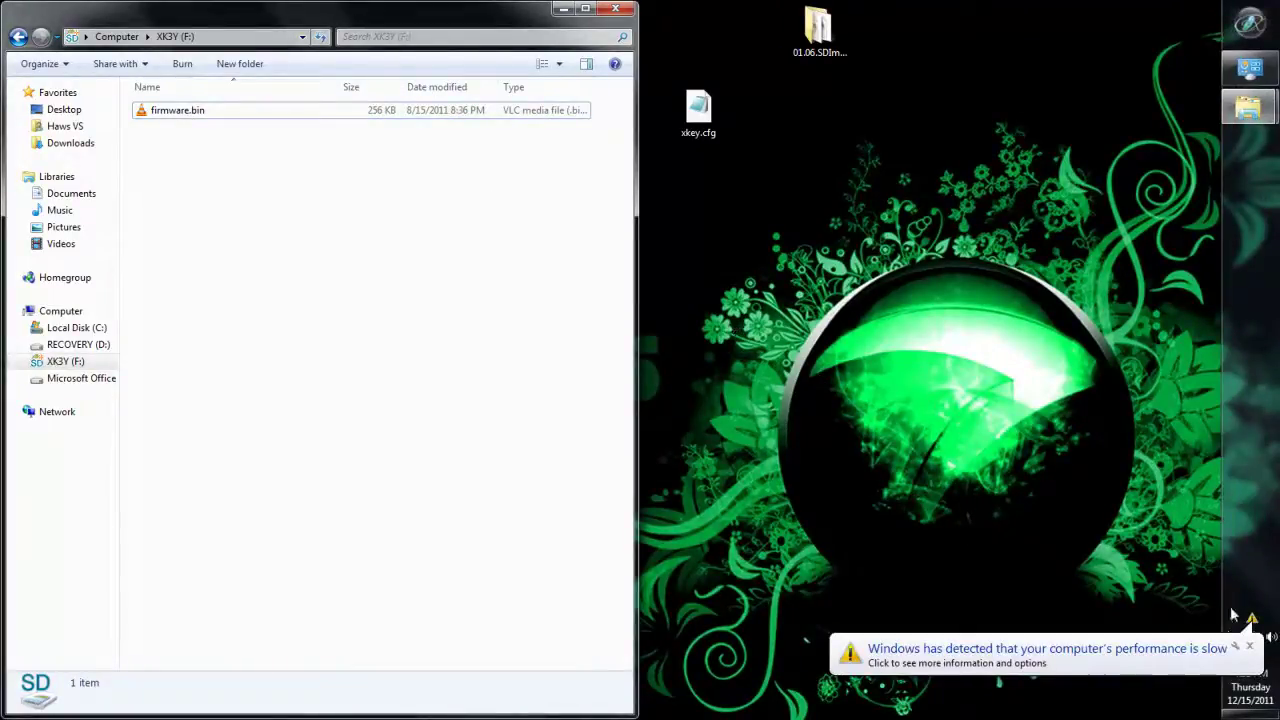
# Minimize the XK3Y (F:) window and open the Se7enSins site from its bookmark in Chrome
pyautogui.click(1252, 647)
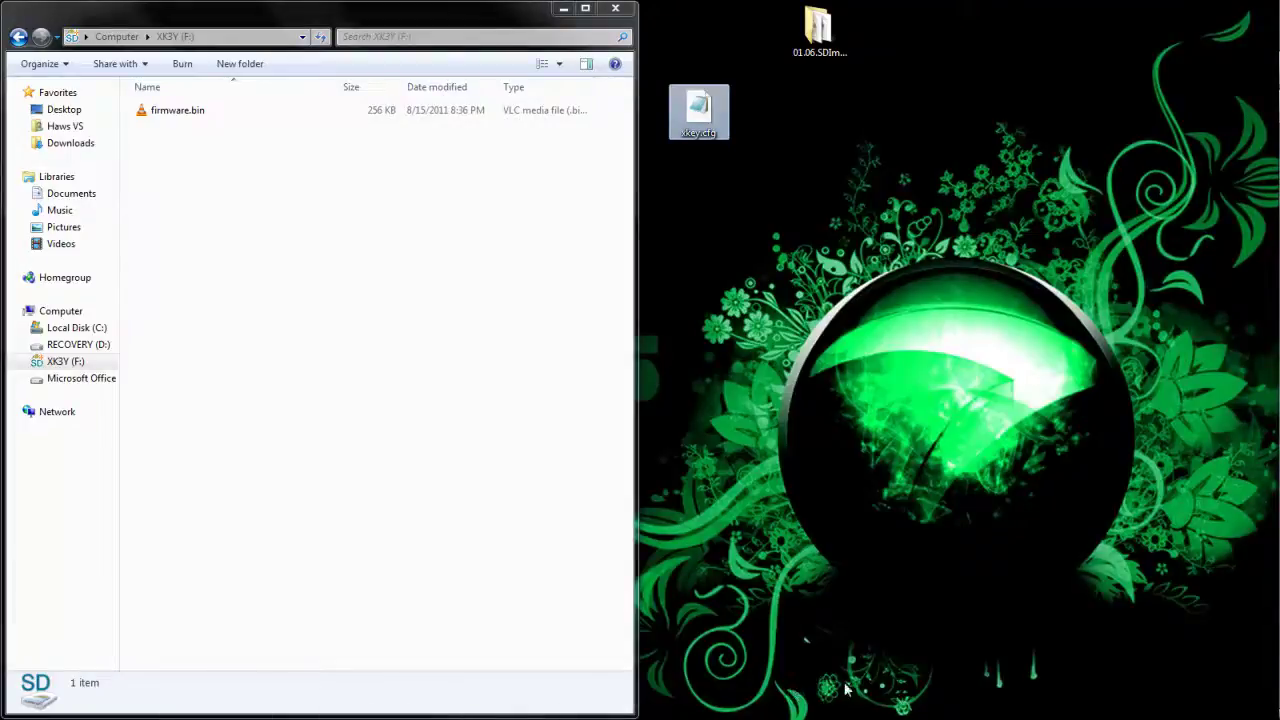
pyautogui.click(574, 12)
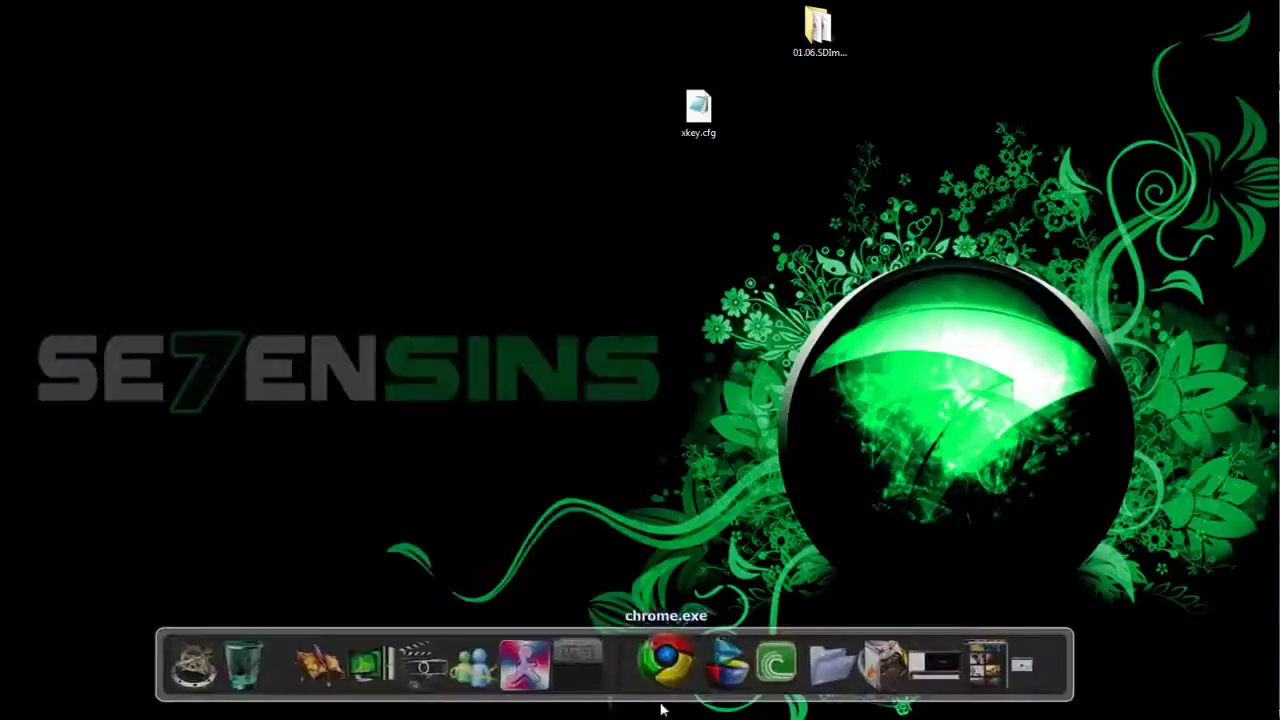
pyautogui.click(668, 680)
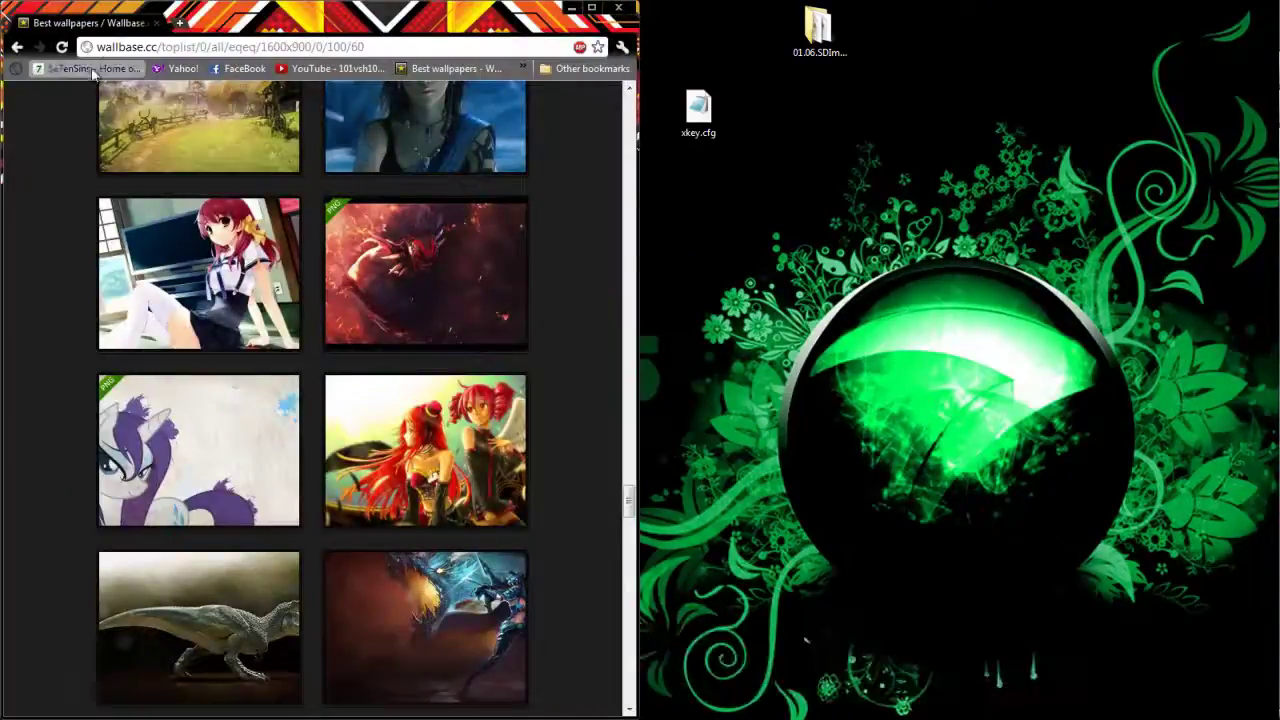
pyautogui.click(90, 68)
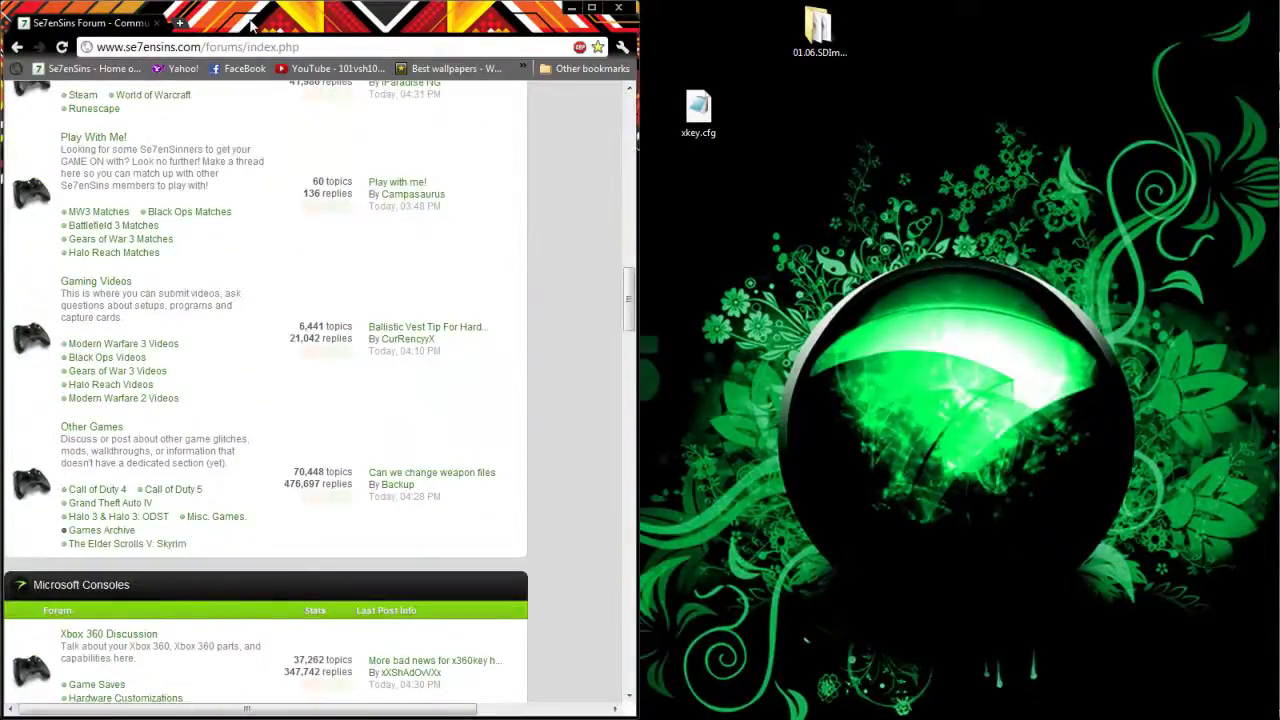
# Go to the Xbox 360 Modding Tutorials forum on Se7enSins and locate the Se7enSins Official x360key Thread in its topic list
pyautogui.press('Down')
pyautogui.press('Down')
pyautogui.press('Down')
pyautogui.press('Down')
pyautogui.press('Down')
pyautogui.press('Down')
pyautogui.press('Down')
pyautogui.press('Down')
pyautogui.press('Down')
pyautogui.press('Down')
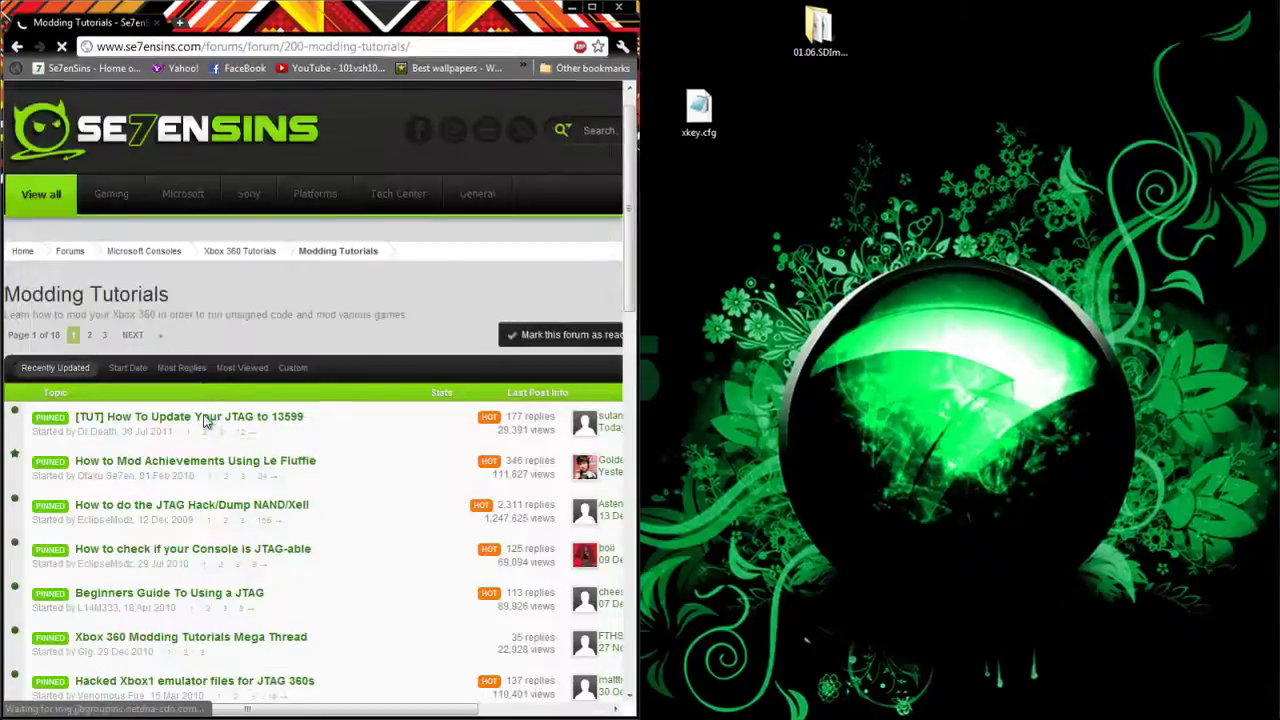
pyautogui.scroll(-5, 207, 413)
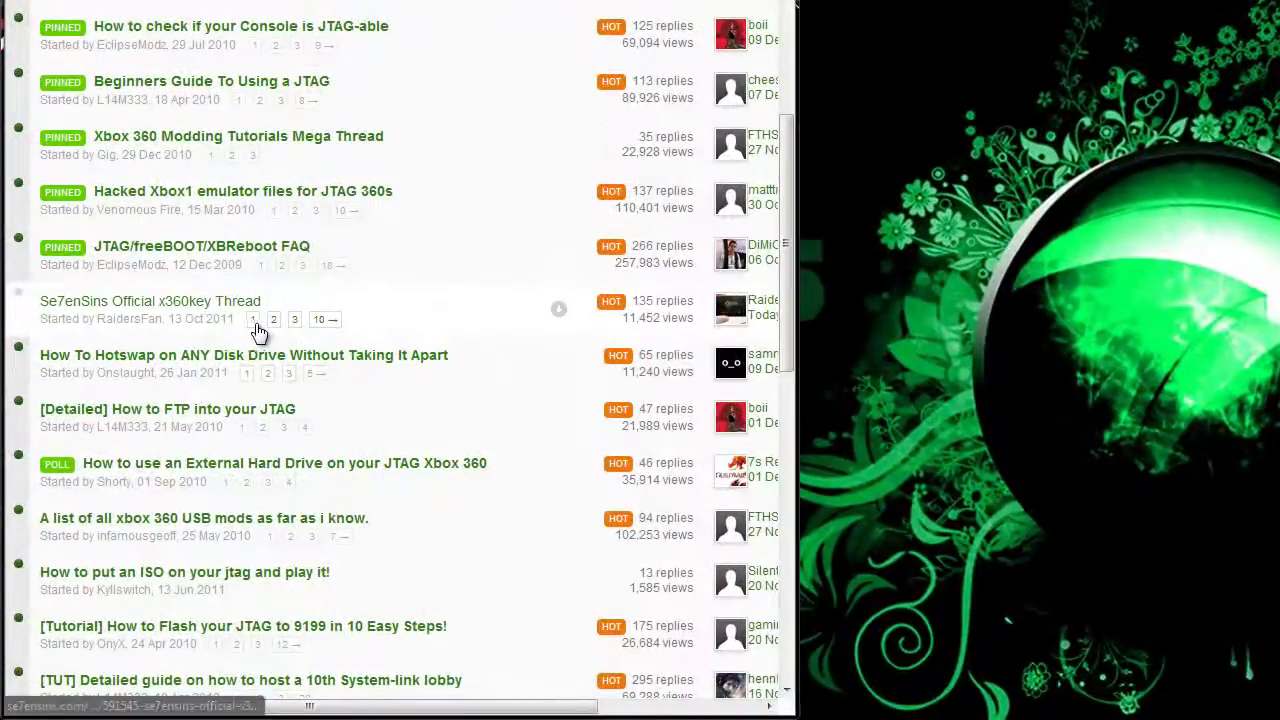